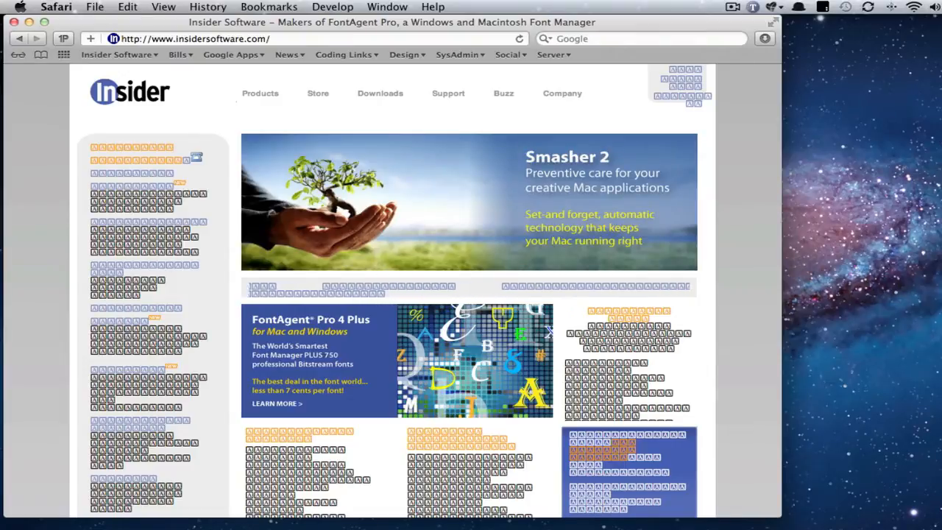
- Switch to FontAgent Pro, deactivate the System Fonts (Home) library, and check the Insider Software page's text in Safari
click(941, 469)
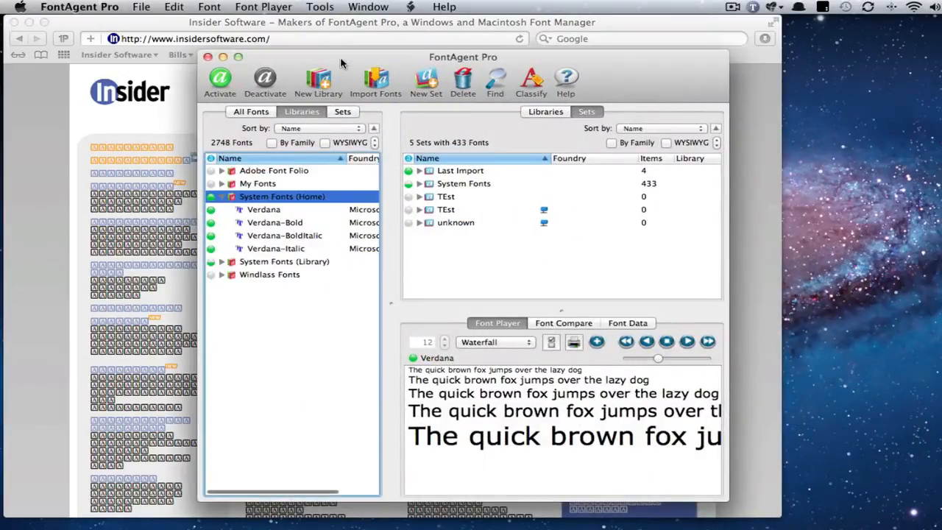
drag(341, 64, 897, 51)
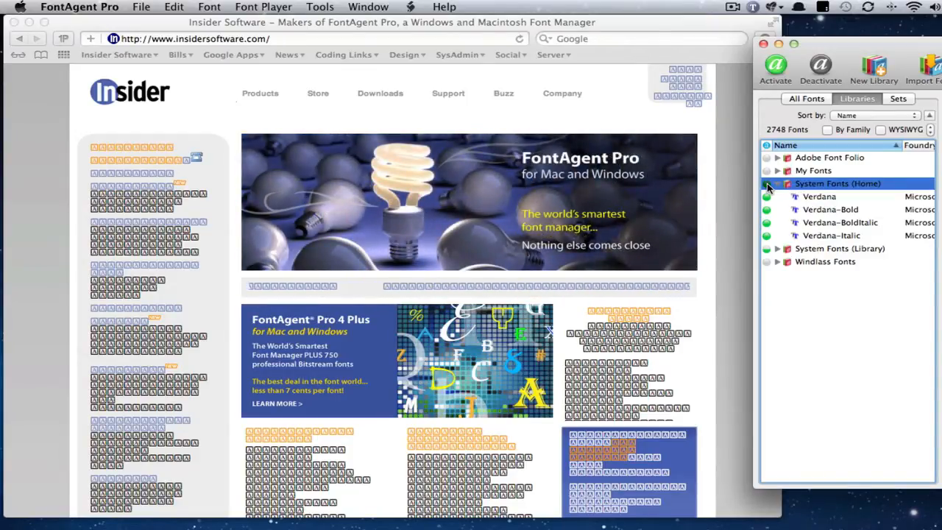
click(767, 185)
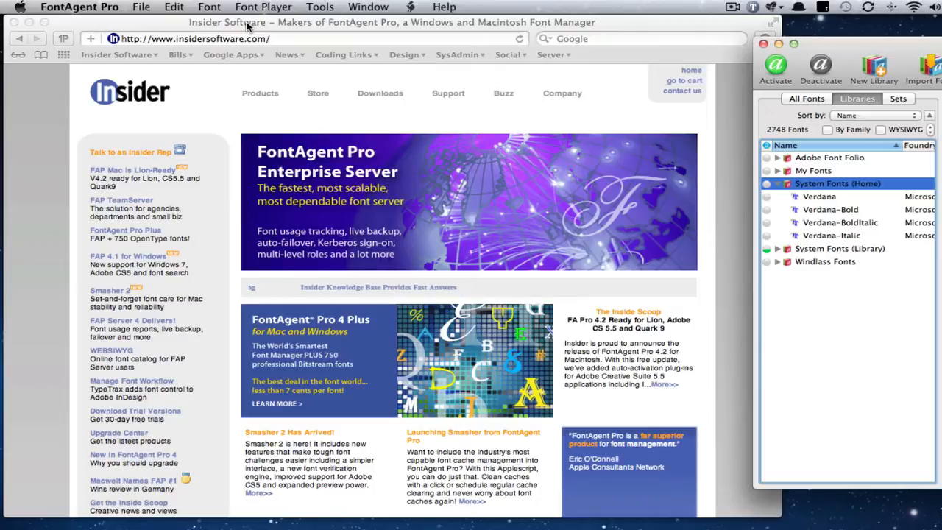
click(247, 26)
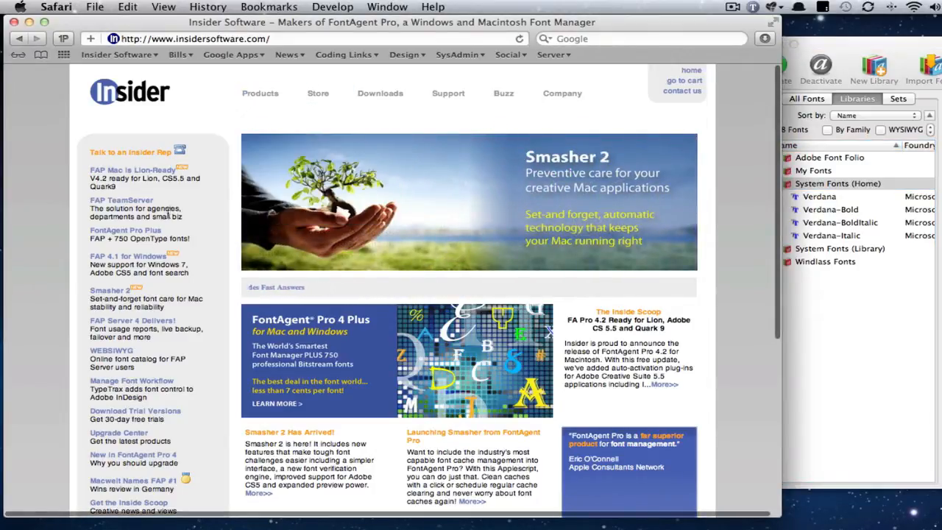
triple_click(122, 210)
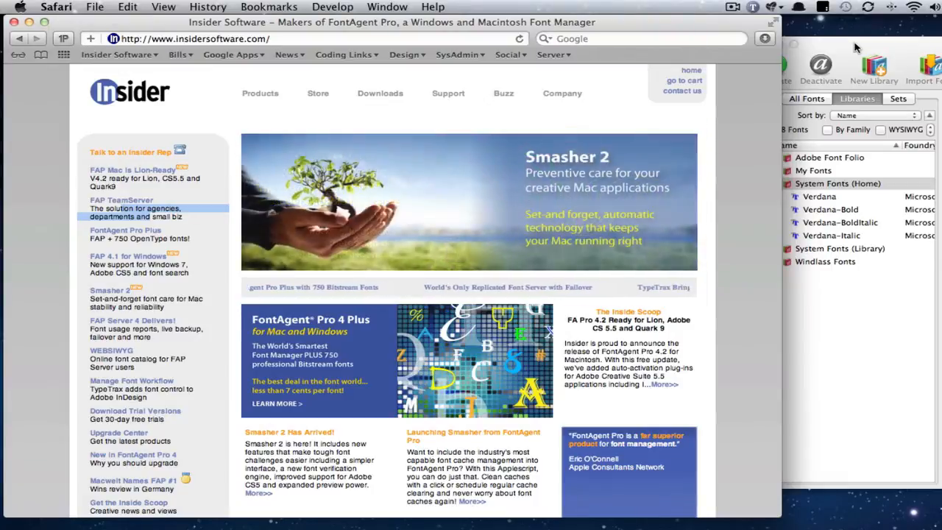
- Close FontAgent Pro and the Safari page to return to the Finder desktop
click(855, 47)
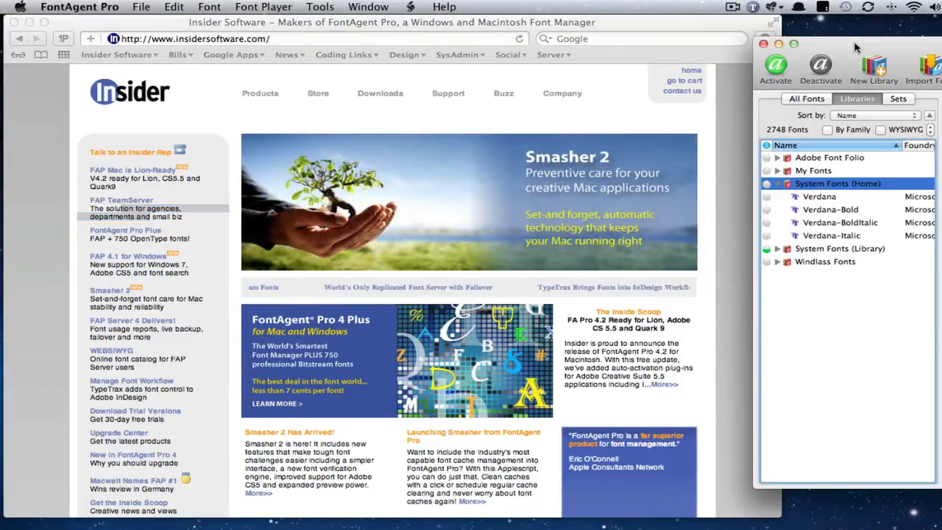
click(794, 46)
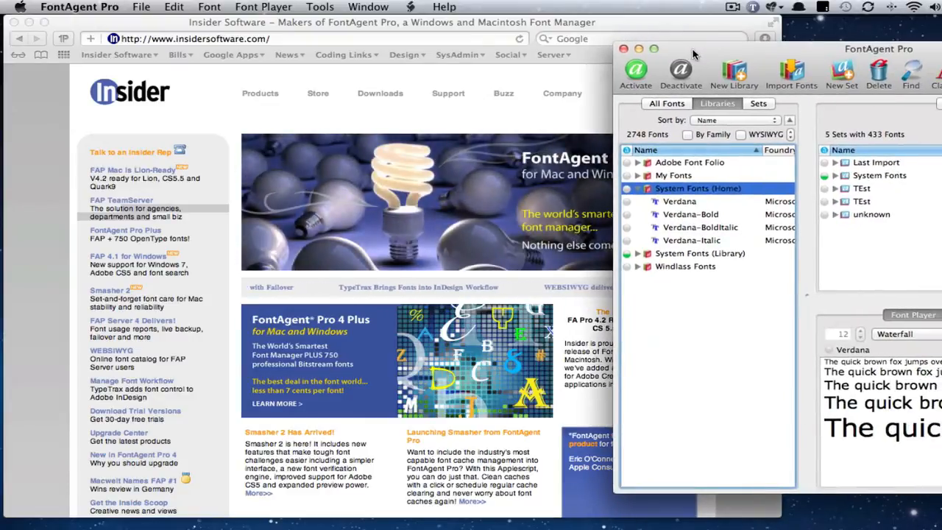
key(super+q)
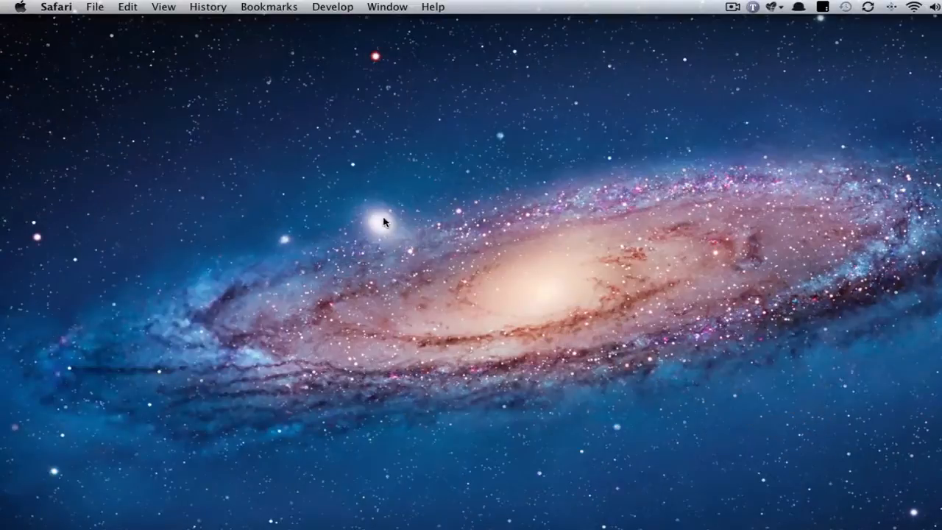
click(405, 218)
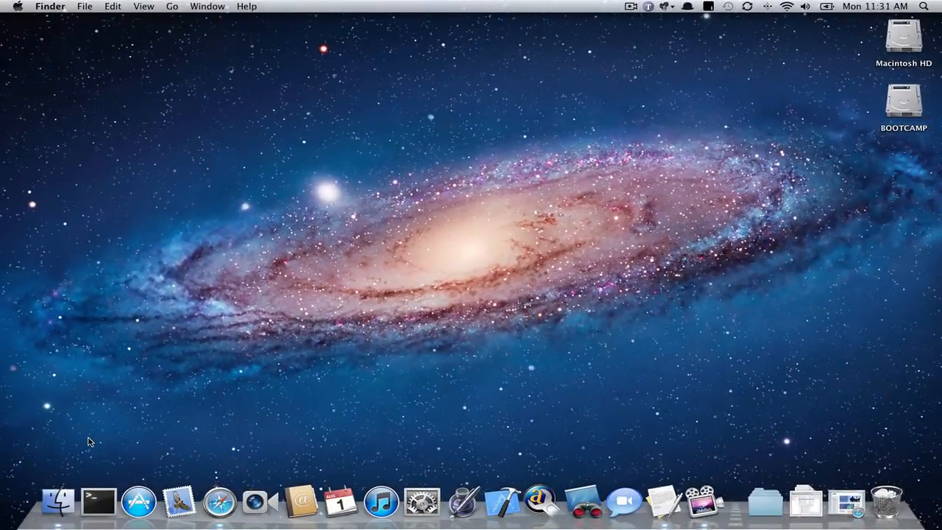
- Open a Finder window, go to the Computer level and browse to Macintosh HD > System > Library
click(59, 502)
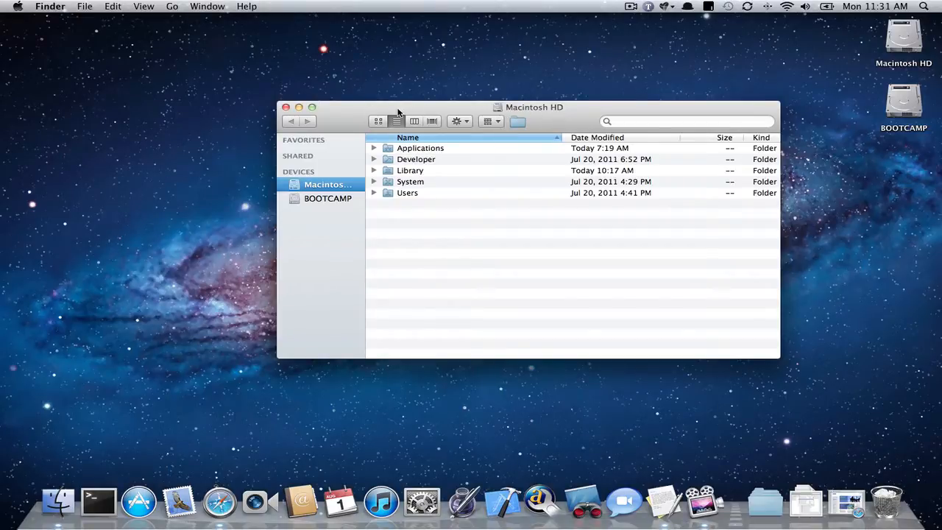
drag(398, 112, 369, 105)
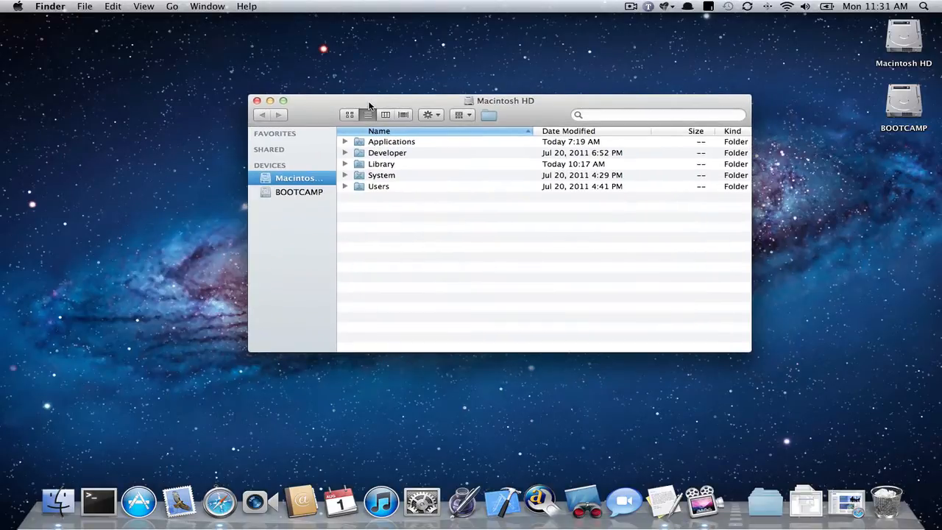
click(173, 7)
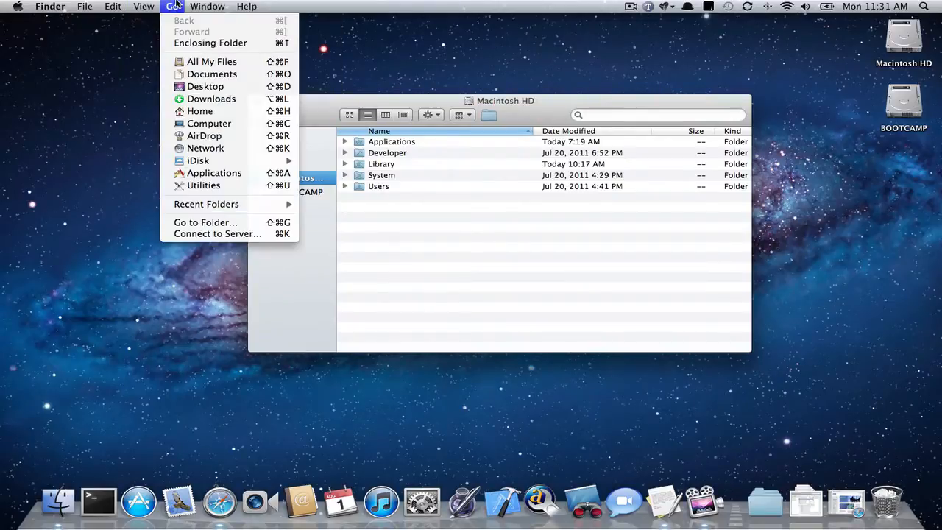
click(203, 124)
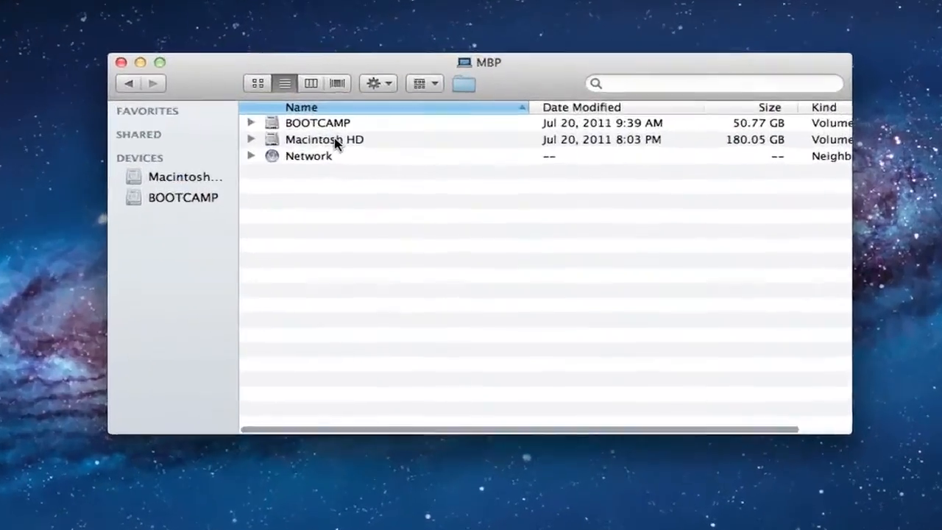
double_click(335, 140)
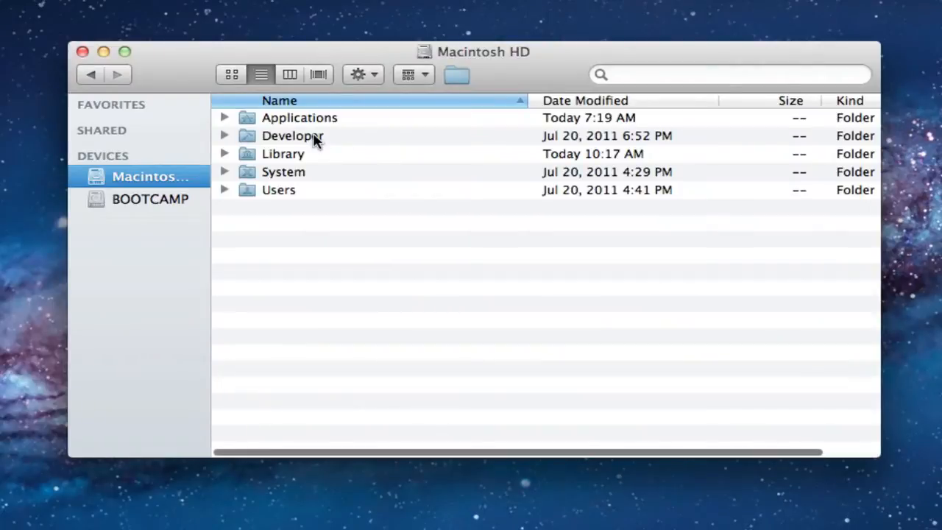
double_click(281, 177)
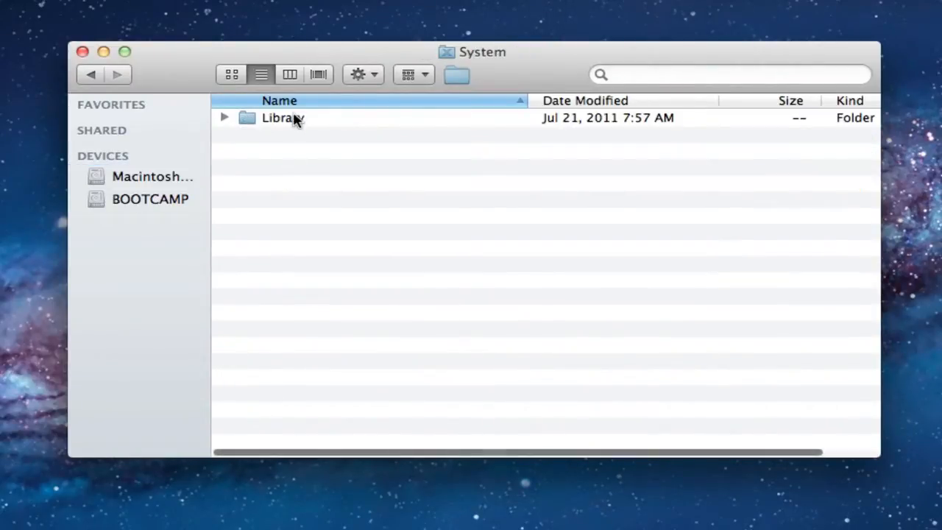
click(293, 122)
double_click(293, 122)
- Open the PrivateFrameworks folder inside Library and go into WebKit2.framework
scroll(352, 280, down, 5)
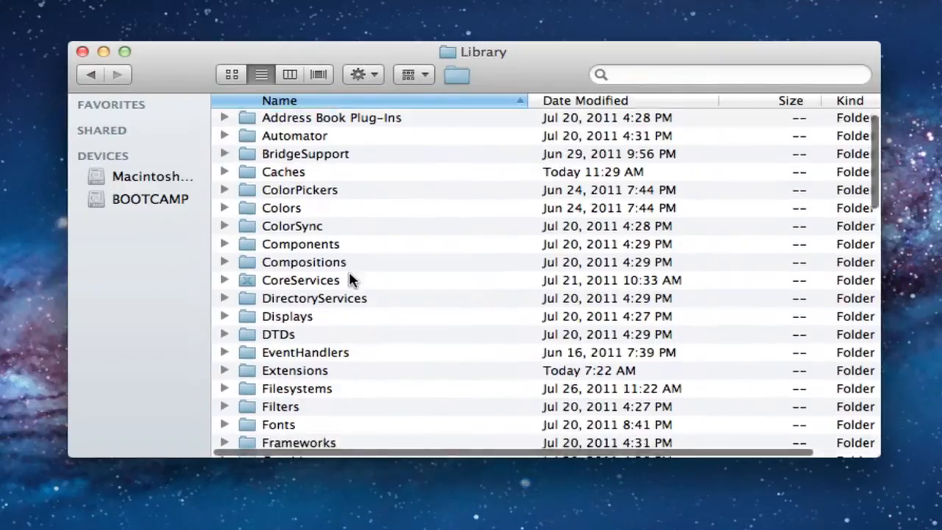
scroll(350, 278, down, 10)
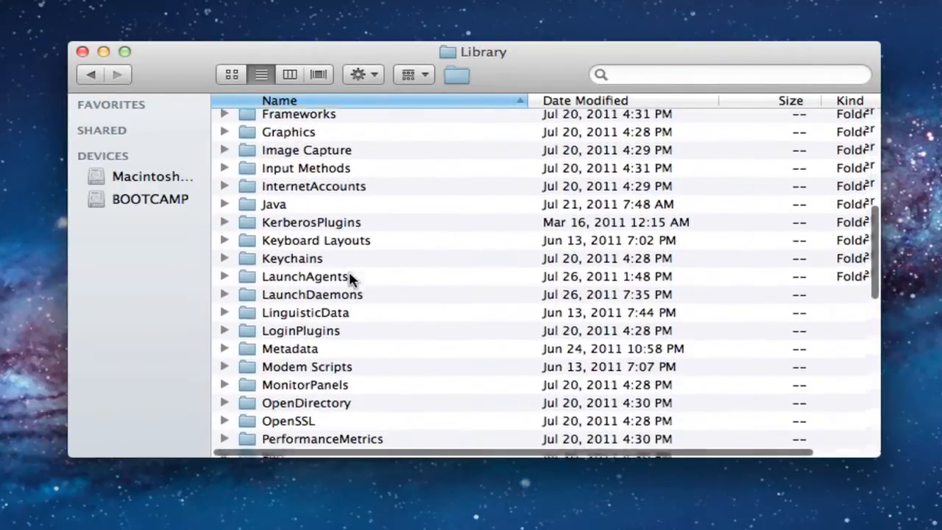
scroll(351, 276, down, 5)
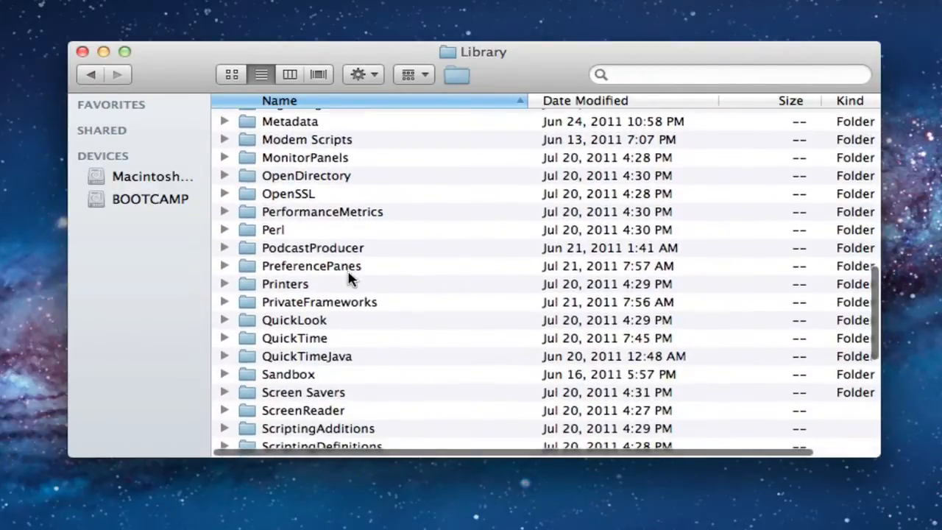
double_click(351, 303)
scroll(368, 298, down, 15)
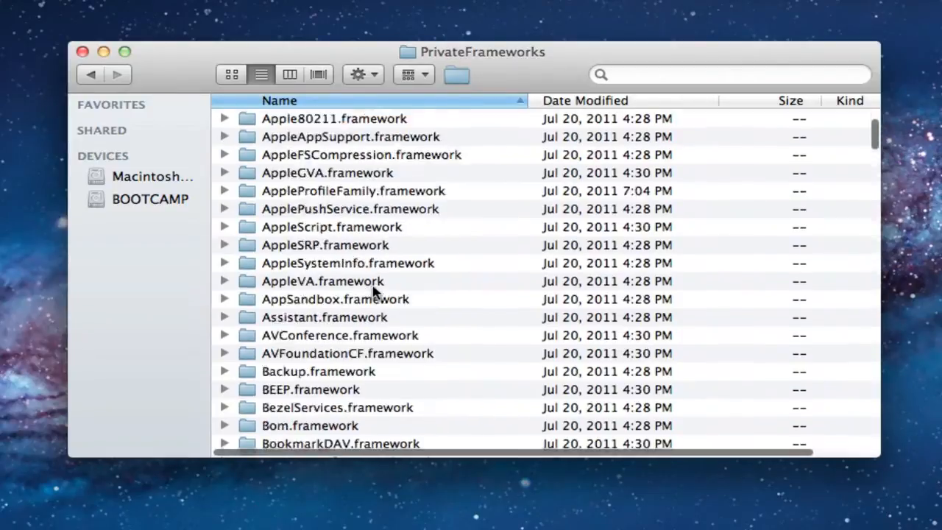
scroll(372, 293, down, 20)
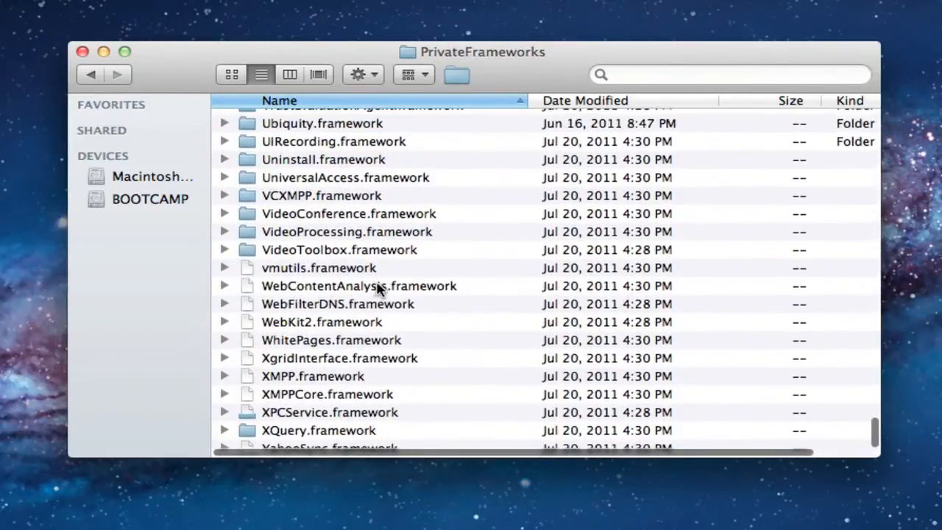
scroll(297, 328, up, 1)
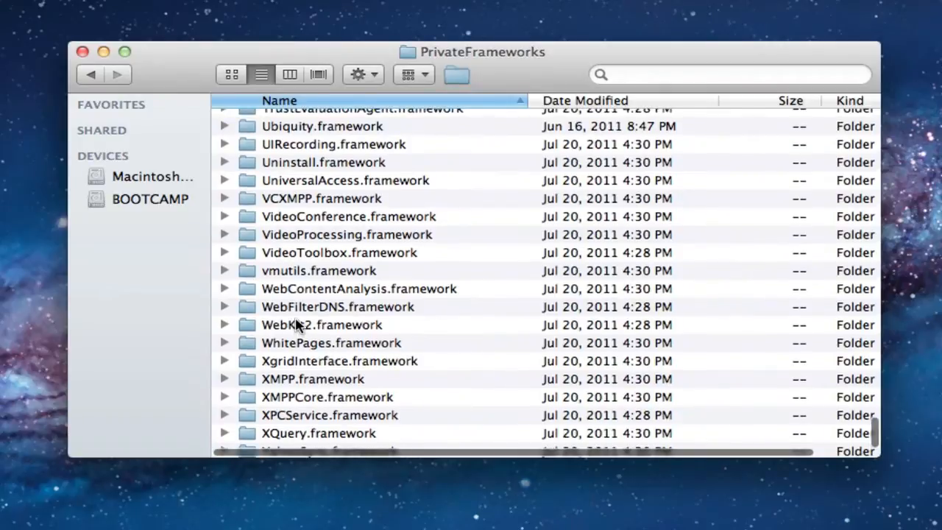
double_click(298, 326)
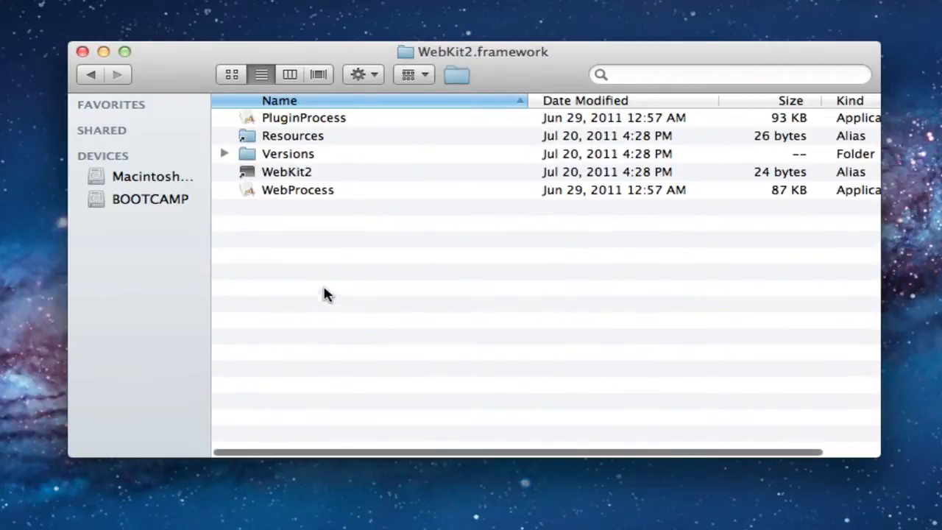
- Show the package contents of WebProcess, open Contents > Resources and select com.apple.WebProcess.sb
click(277, 192)
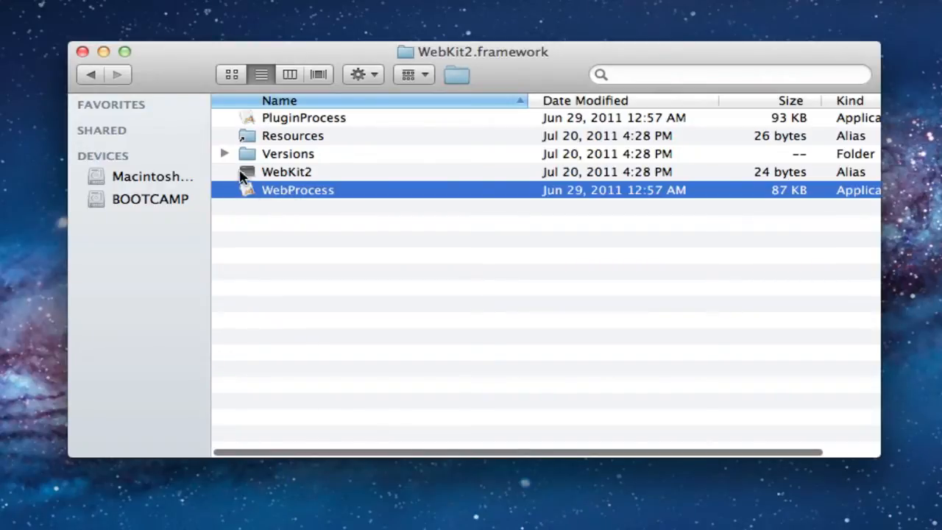
right_click(287, 198)
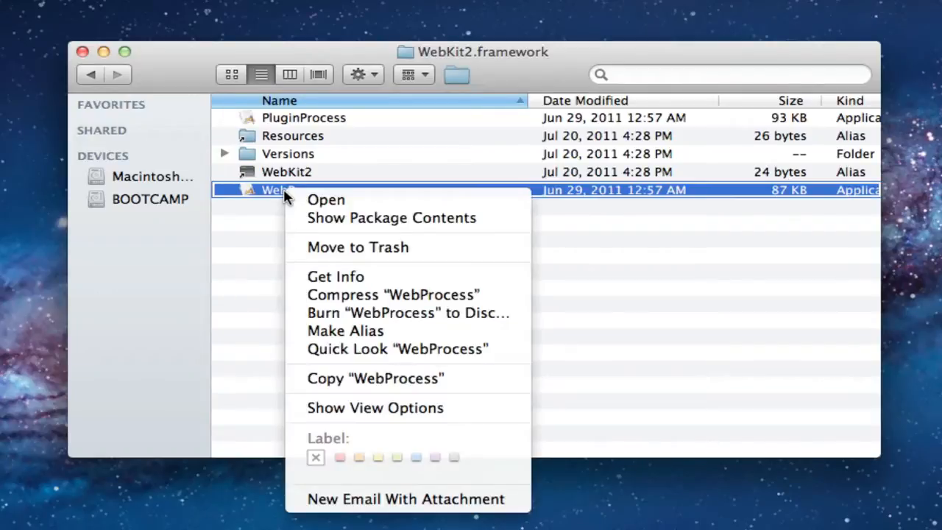
click(341, 219)
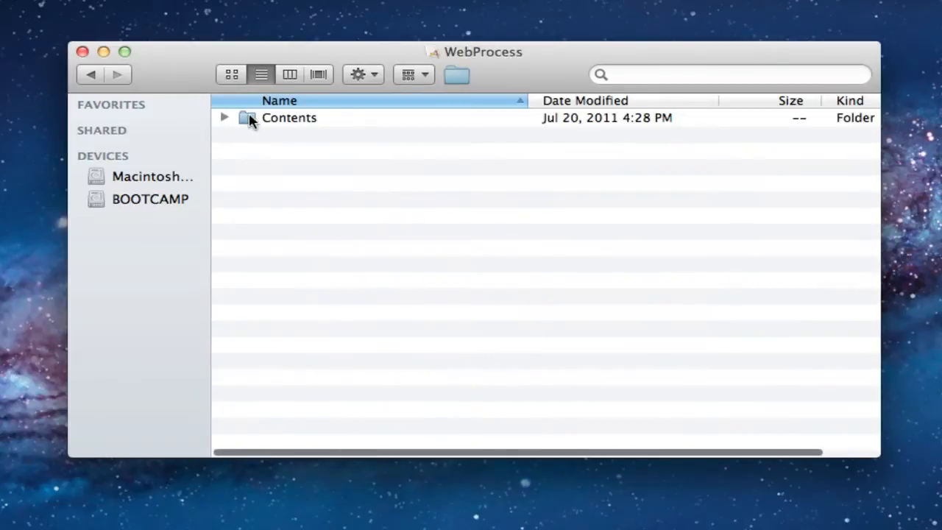
double_click(278, 122)
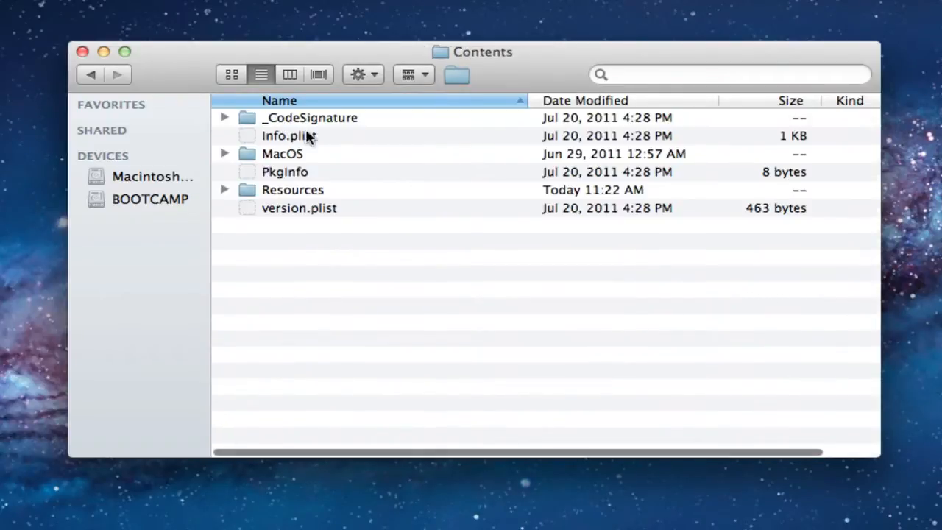
double_click(307, 192)
click(321, 103)
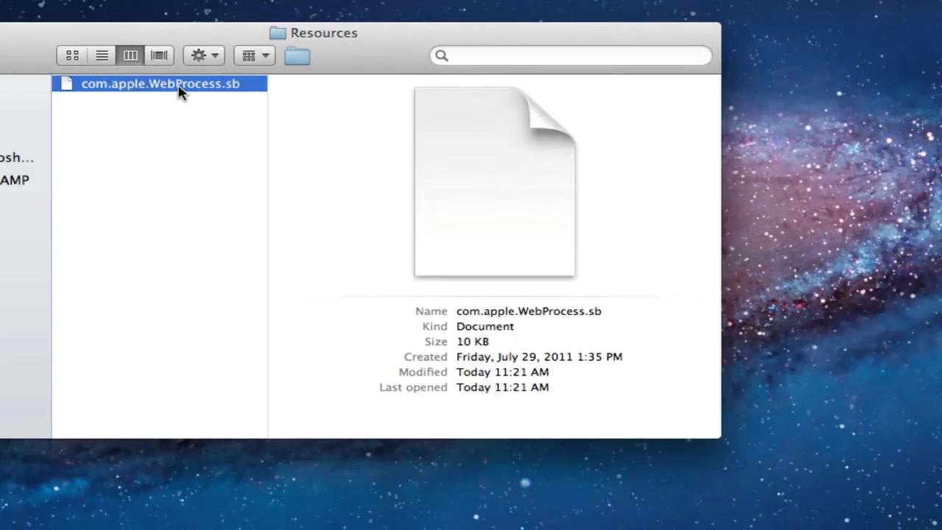
- Copy com.apple.WebProcess.sb to the desktop, keeping both files, and place the copy below the BOOTCAMP drive
drag(186, 95, 918, 200)
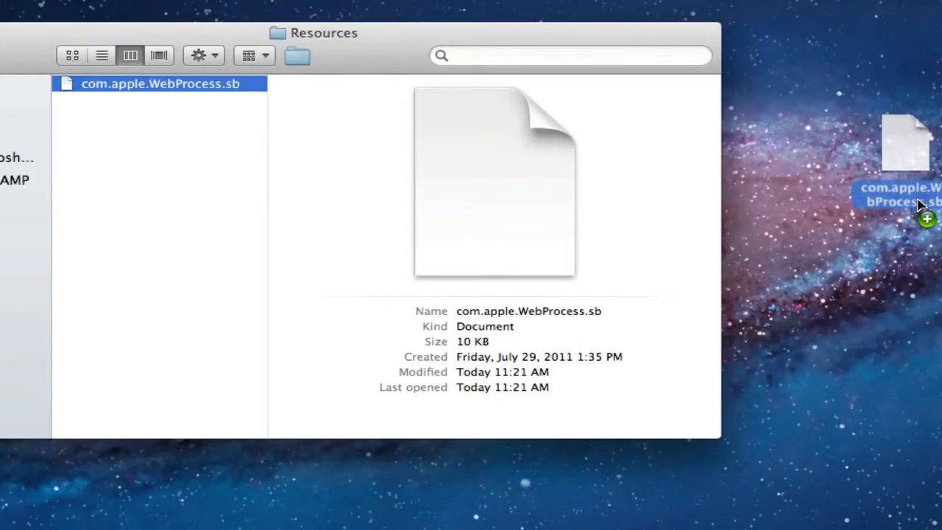
drag(918, 204, 920, 195)
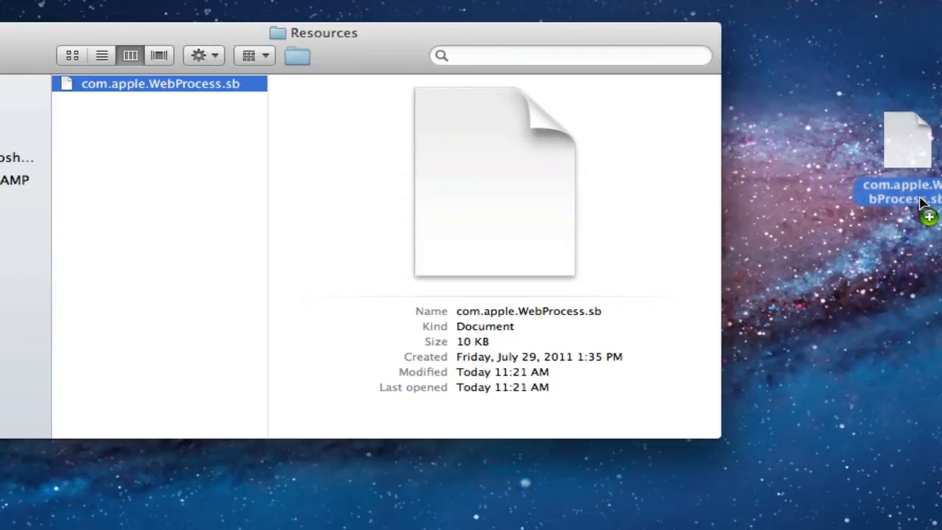
drag(919, 198, 918, 196)
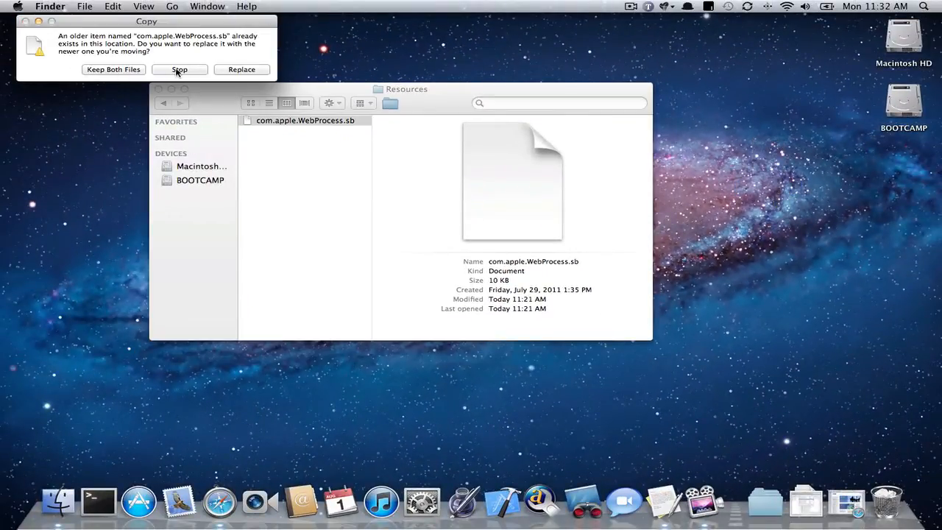
click(120, 70)
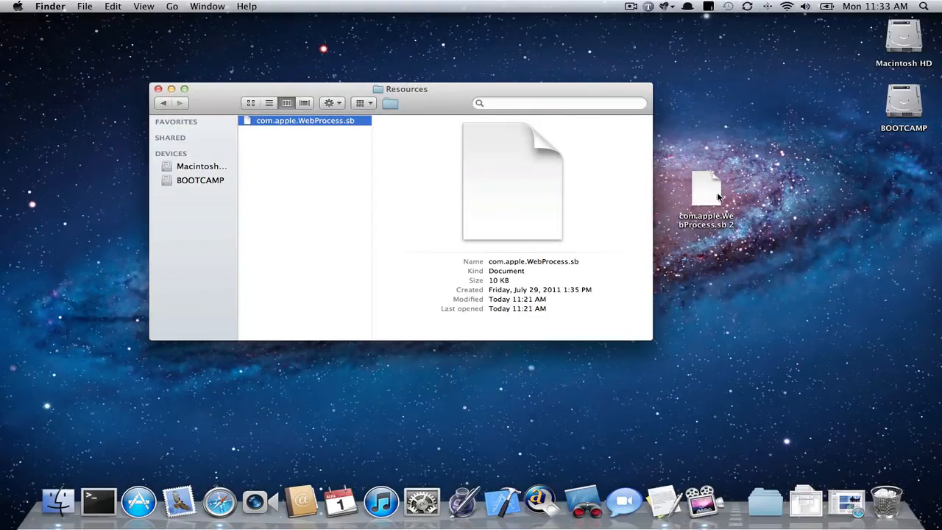
drag(716, 194, 837, 178)
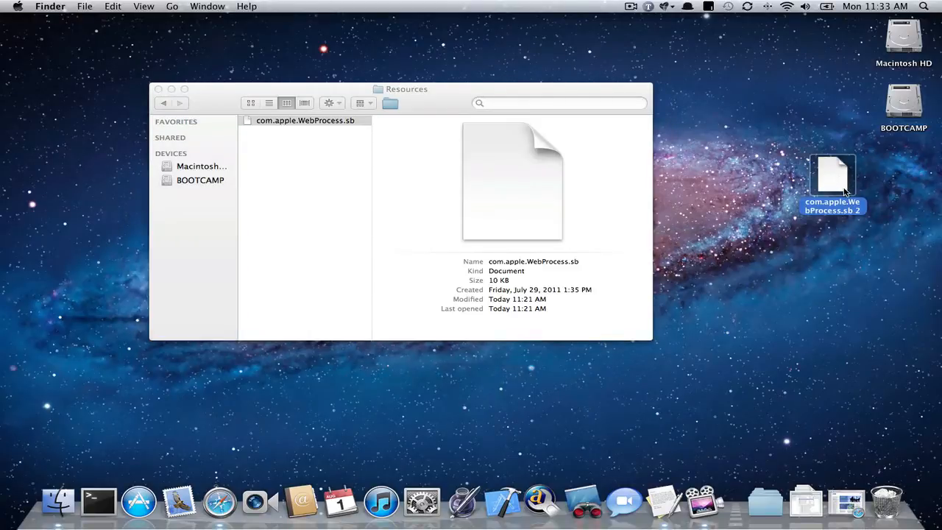
click(795, 175)
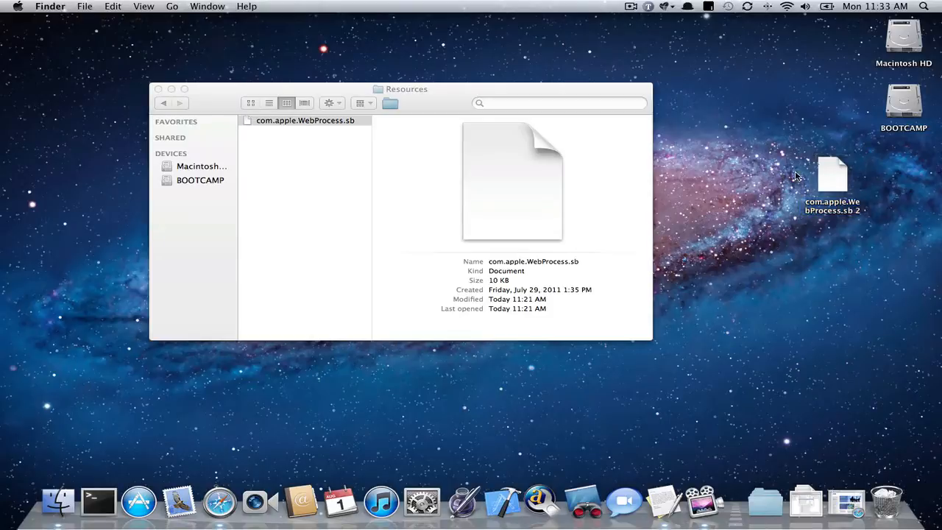
- Open the desktop copy com.apple.WebProcess.sb 2 in TextEdit, then reposition and enlarge its window
click(834, 177)
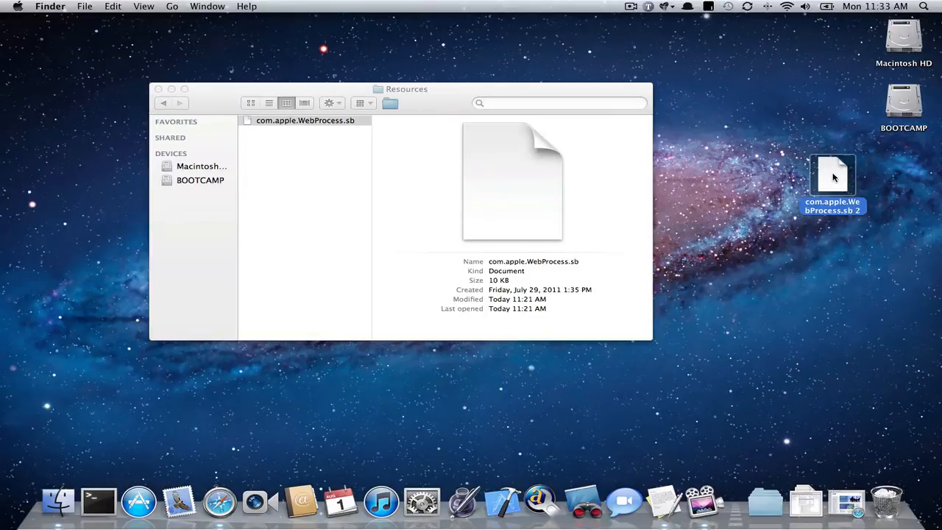
click(743, 173)
click(659, 501)
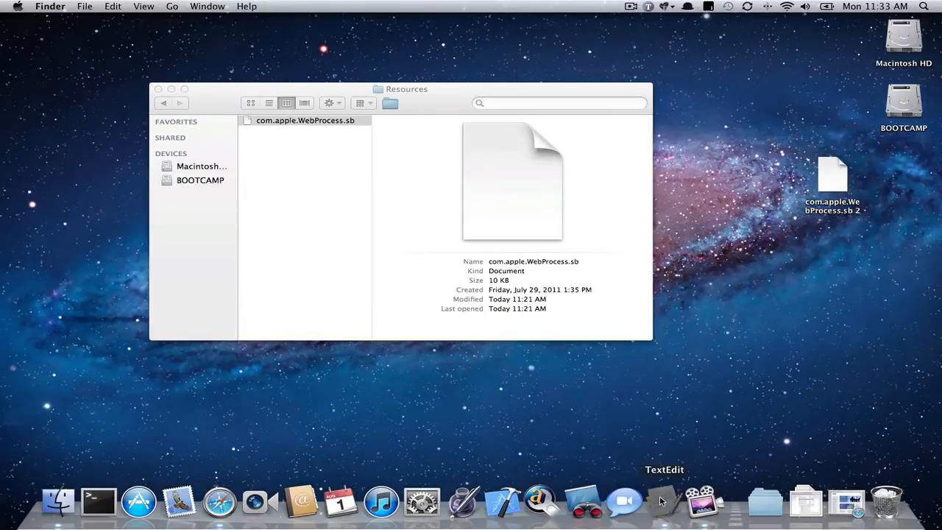
drag(248, 40, 184, 32)
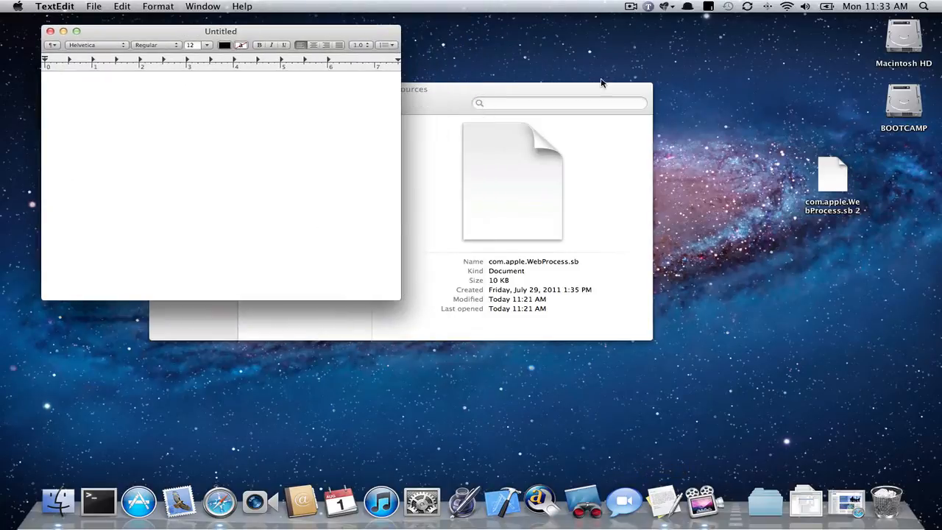
drag(829, 164, 664, 496)
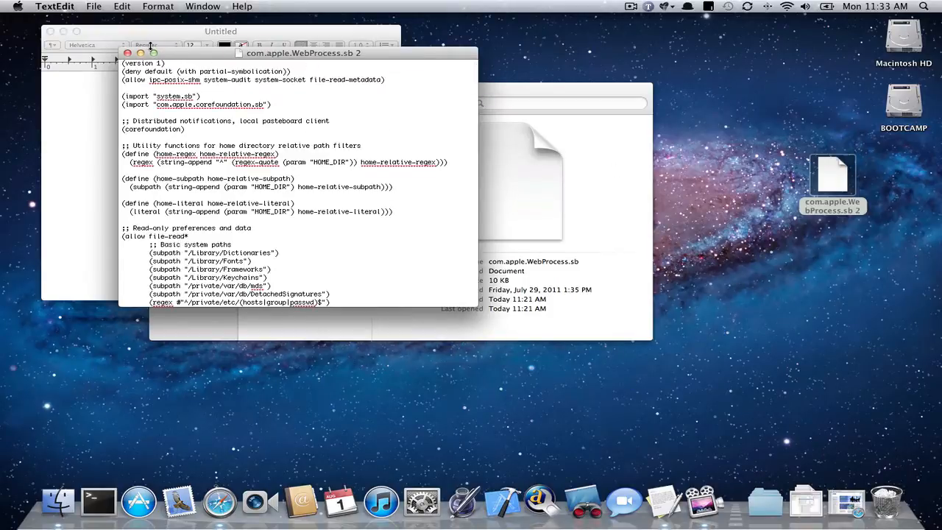
drag(213, 54, 237, 32)
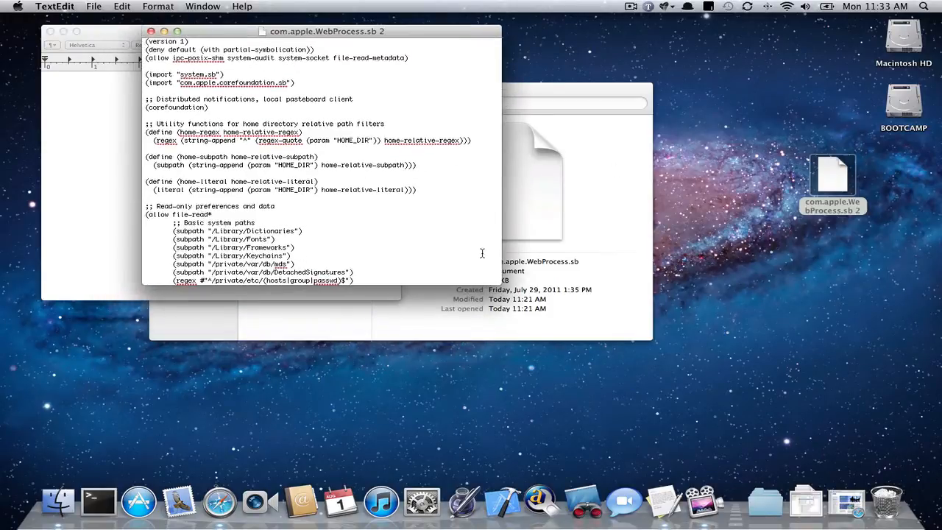
drag(500, 282, 527, 456)
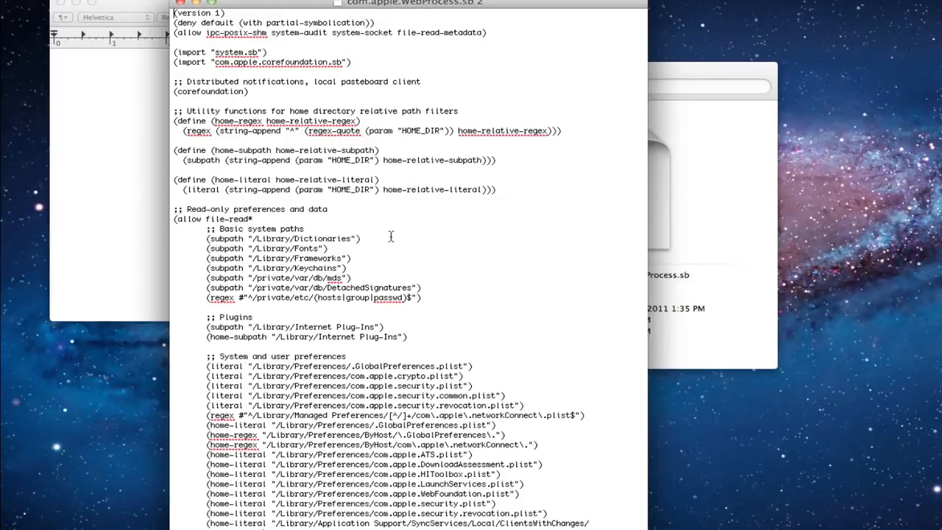
- Locate the (home-subpath "/Library/Fonts") line under the FIXME comment for problem 8957845 and highlight it
scroll(393, 237, down, 5)
scroll(395, 237, down, 8)
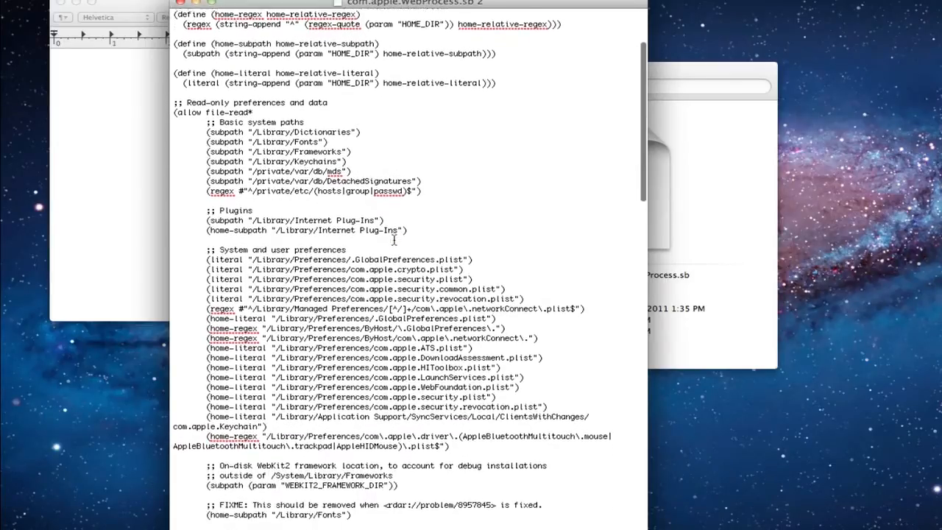
scroll(394, 239, down, 6)
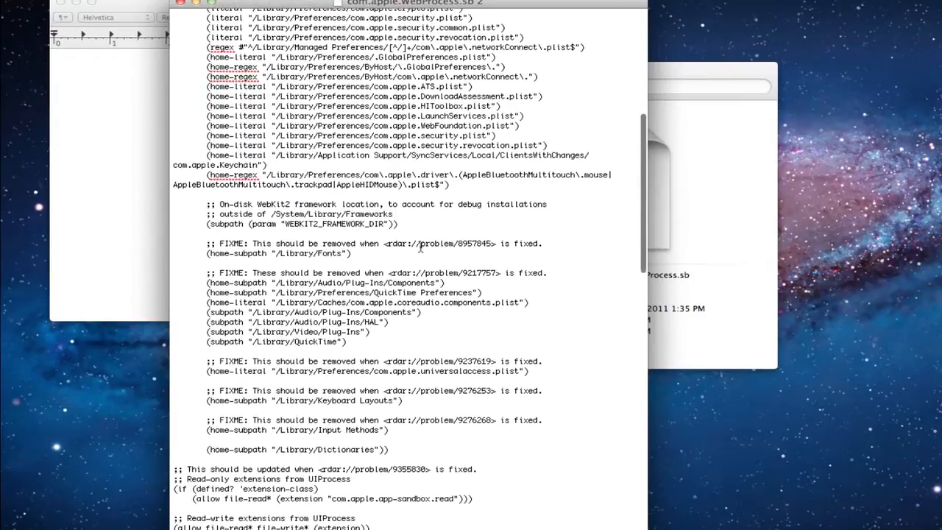
drag(206, 252, 350, 253)
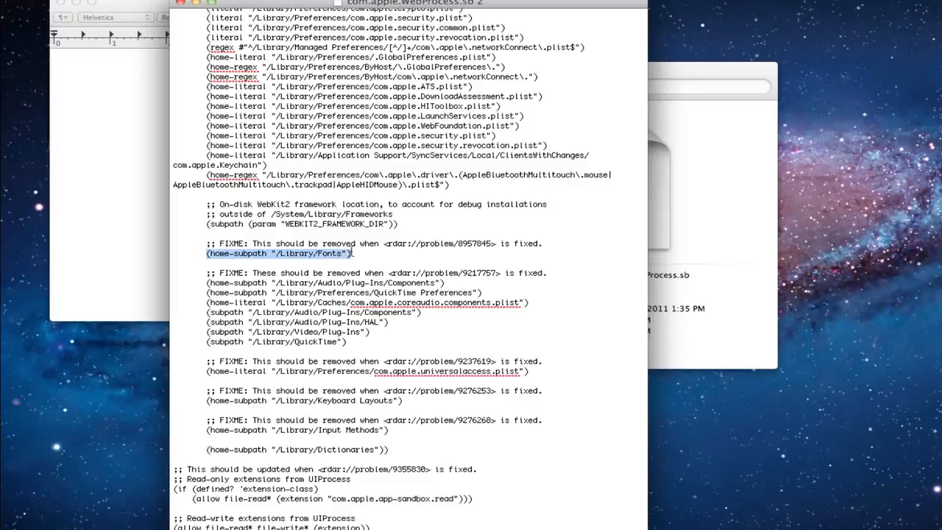
click(390, 257)
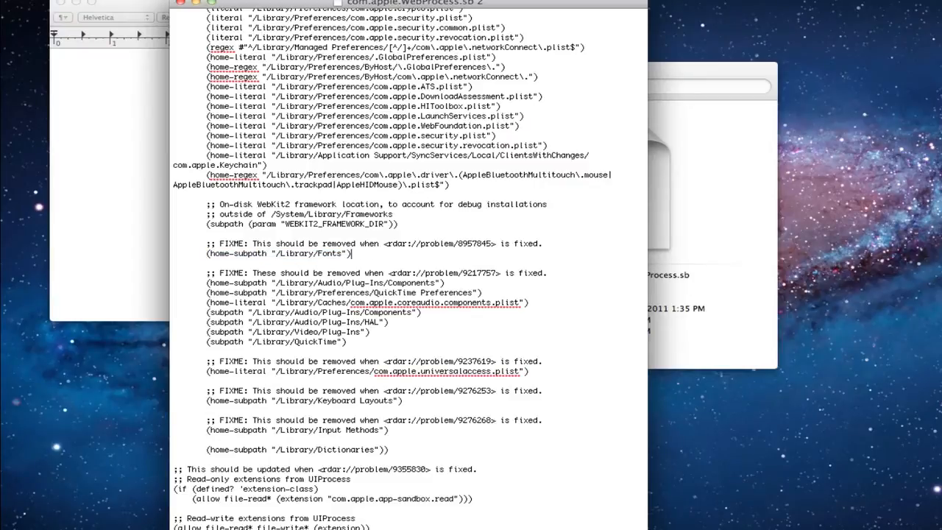
click(112, 0)
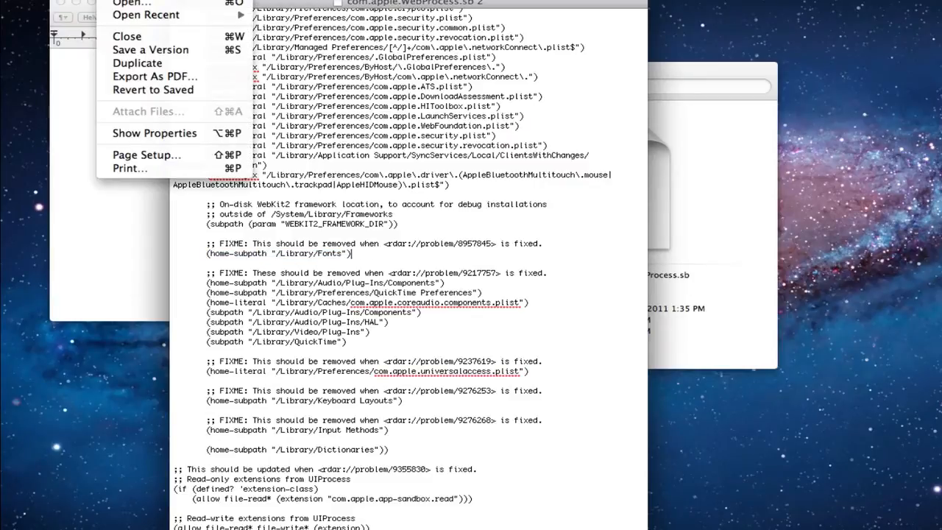
mouse_move(144, 0)
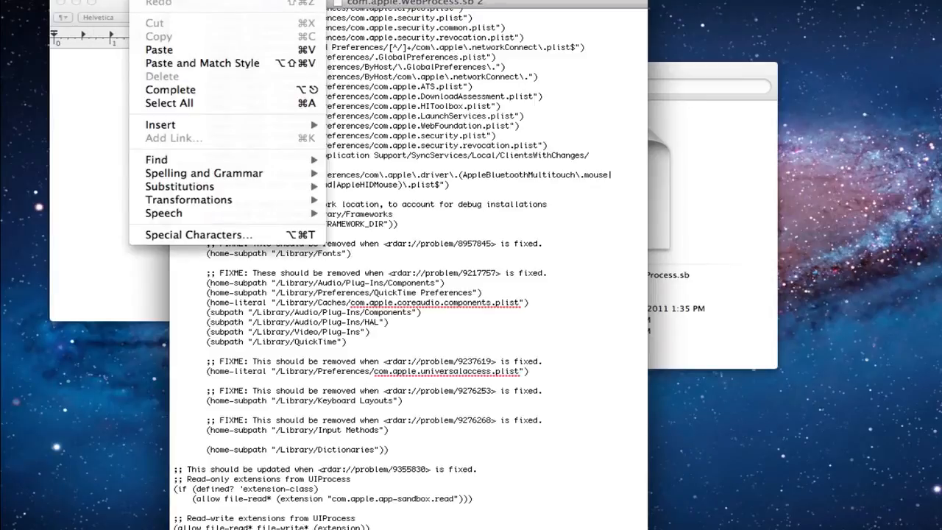
mouse_move(184, 0)
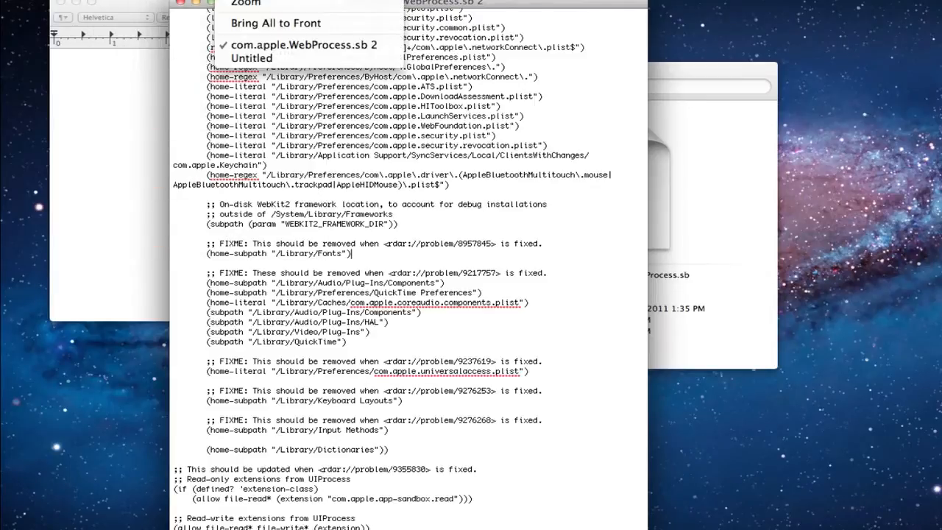
click(64, 0)
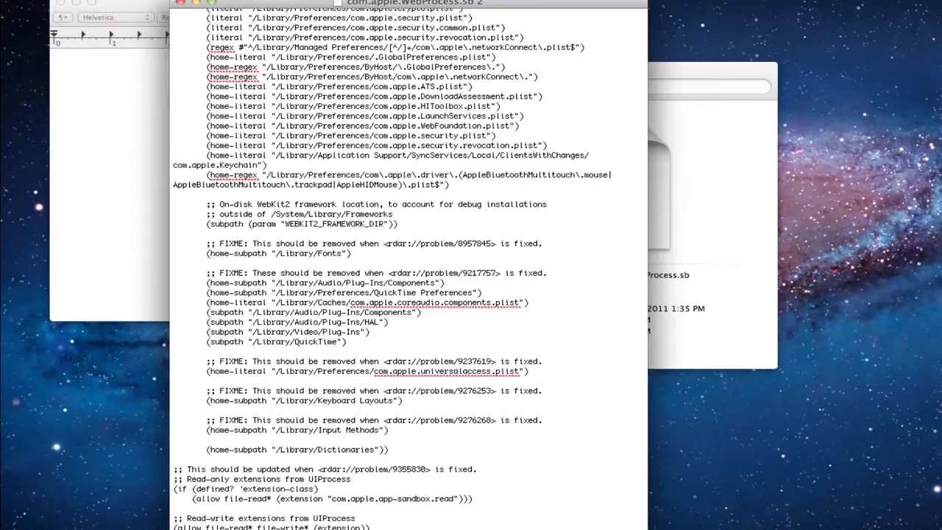
- Search the document for "font", then for (home-subpath "/Library/Fonts
key(super+f)
text(font)
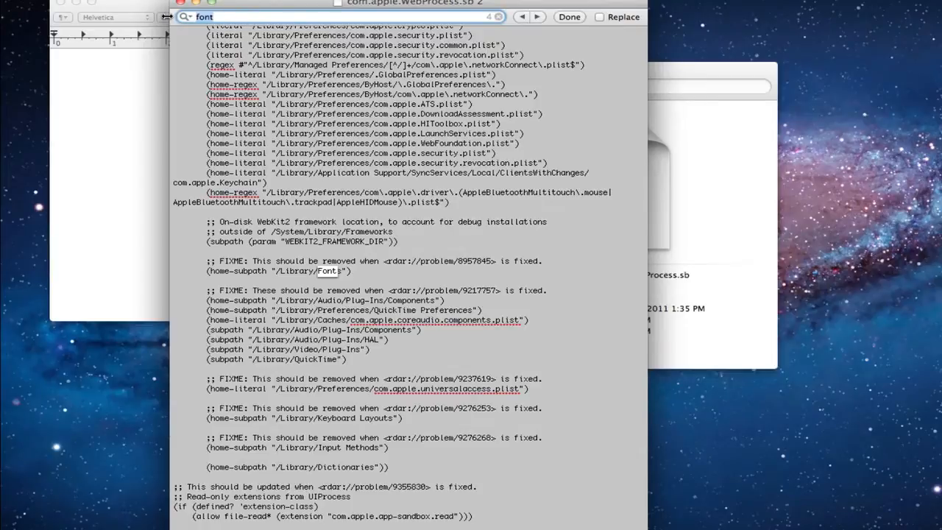
text((ho)
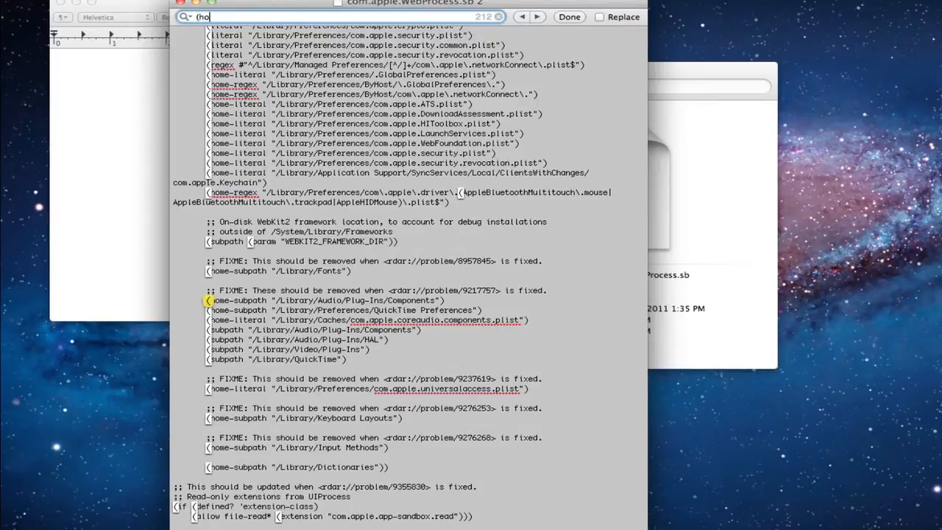
text(me-sub)
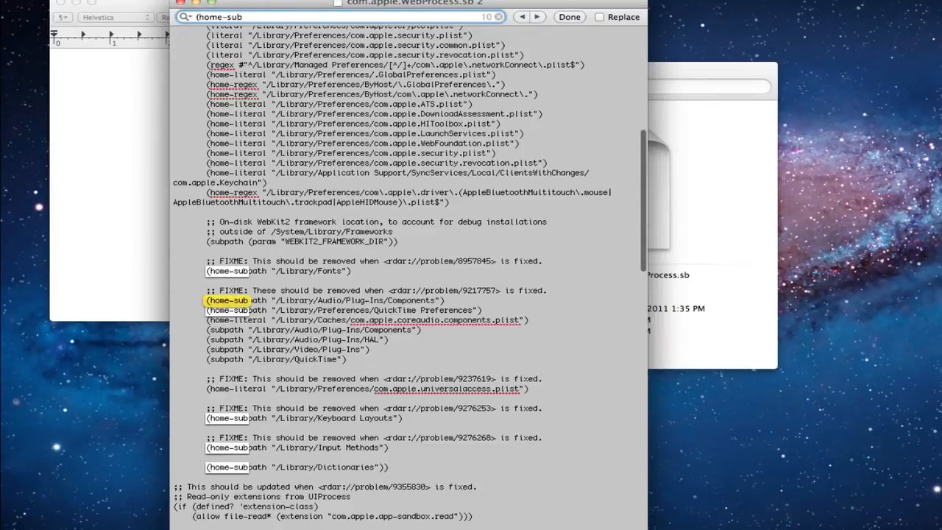
text(path )
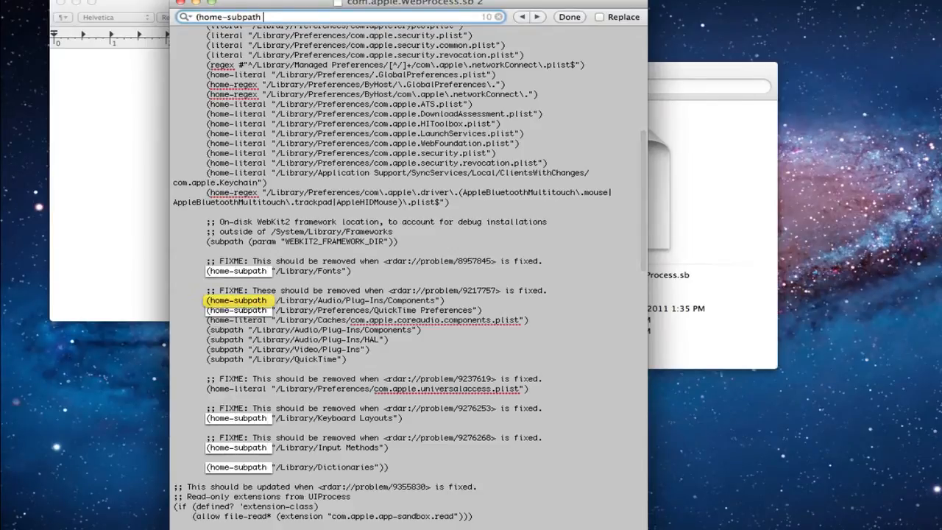
text(")
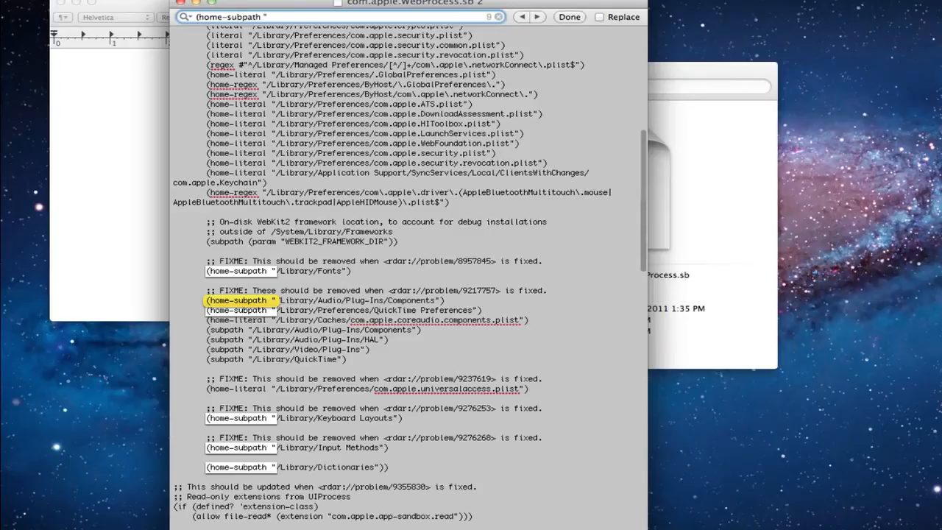
text(/L)
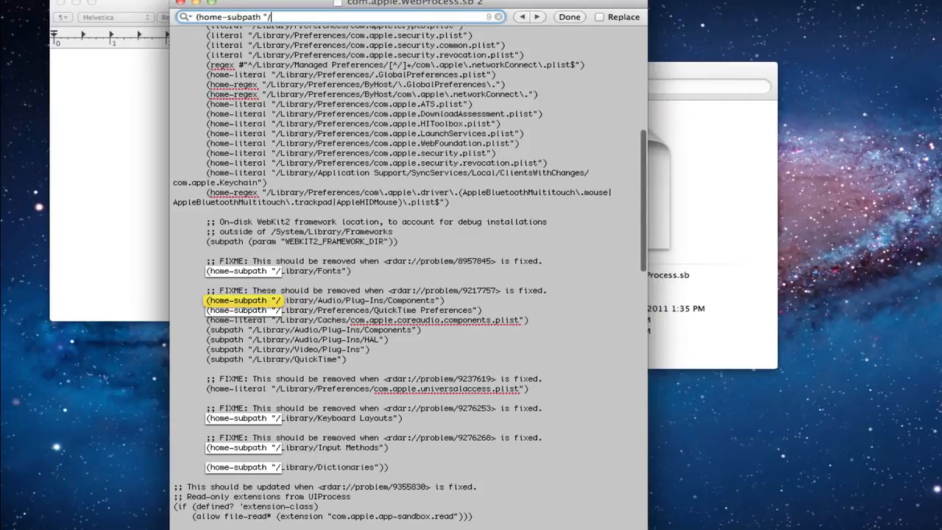
text(ibrary/Fonts)
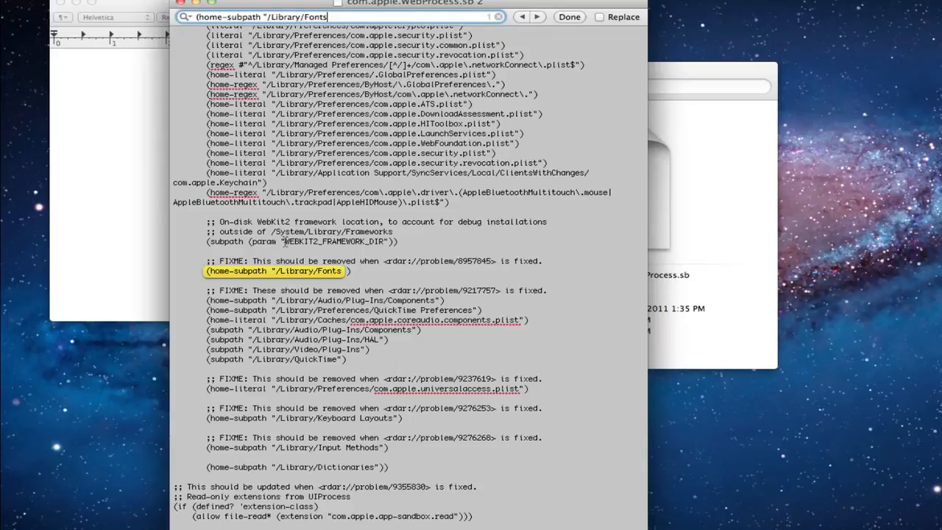
drag(328, 17, 190, 16)
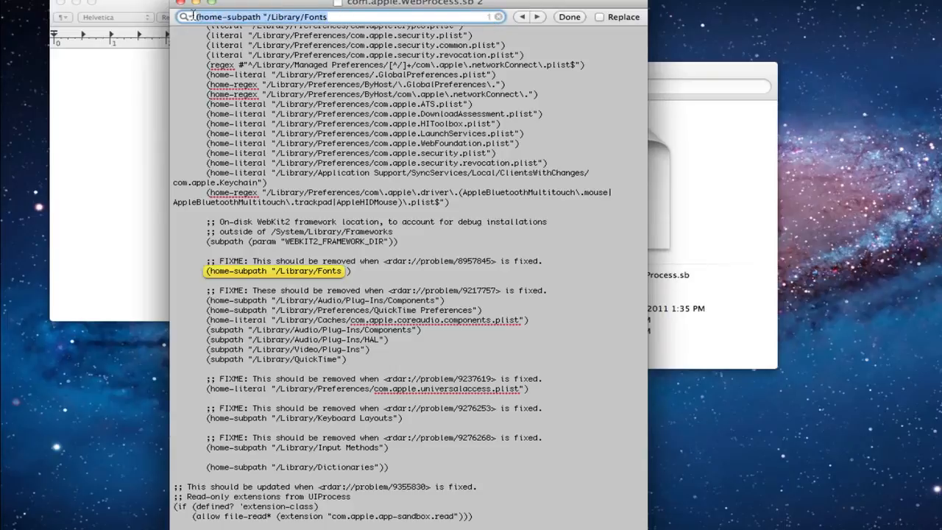
click(349, 271)
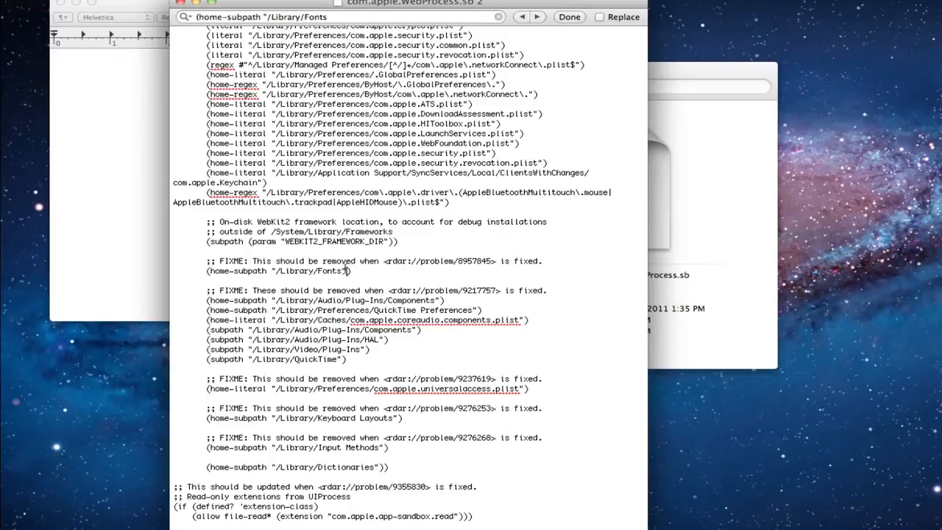
- Insert the line (home-subpath "/FontAgent Pro Fonts") directly below the FIXME comment for problem 8957845, above the /Library/Fonts entry
click(358, 271)
click(545, 261)
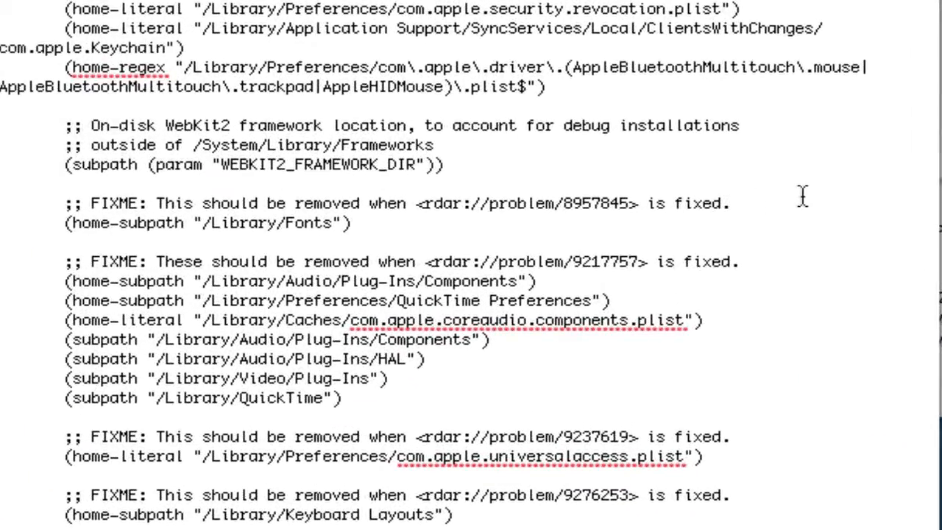
key(Return)
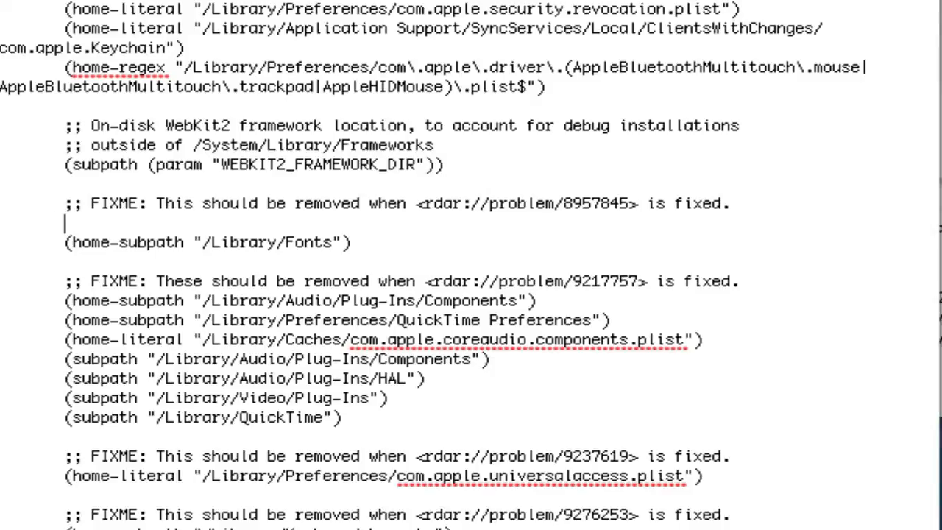
text((home-)
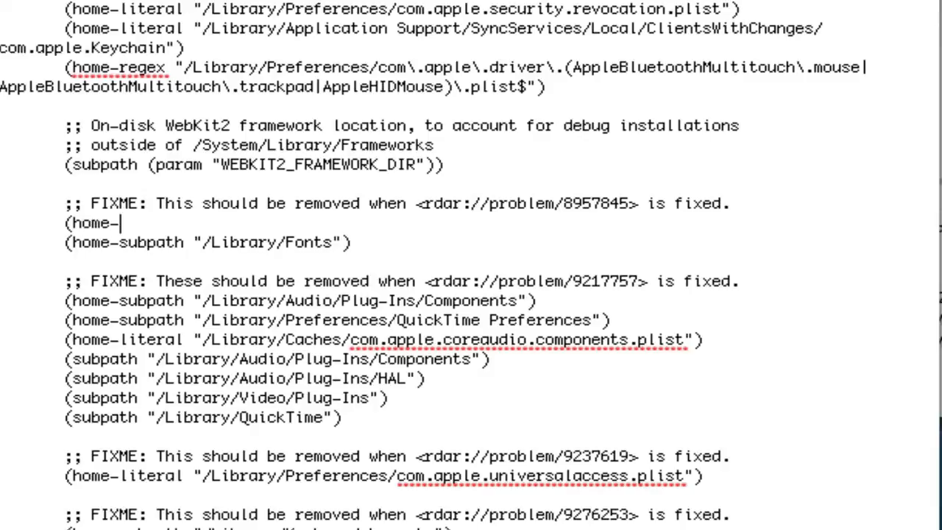
text(b)
text(ub)
text(path )
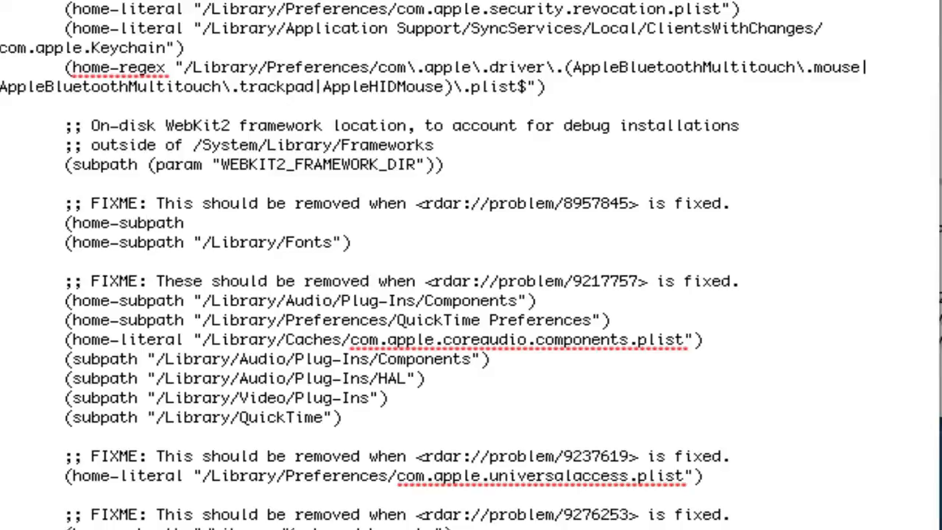
text("/FontAgen)
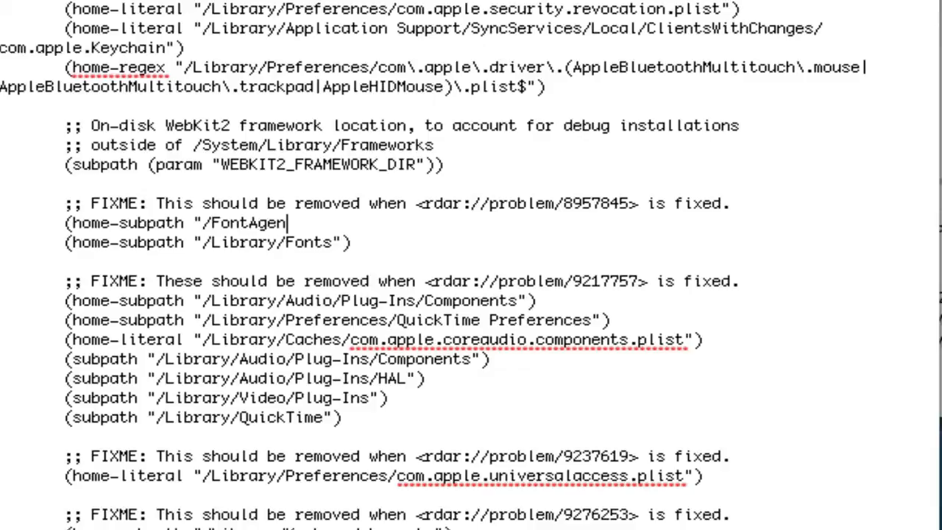
text(t Pro Fonts)
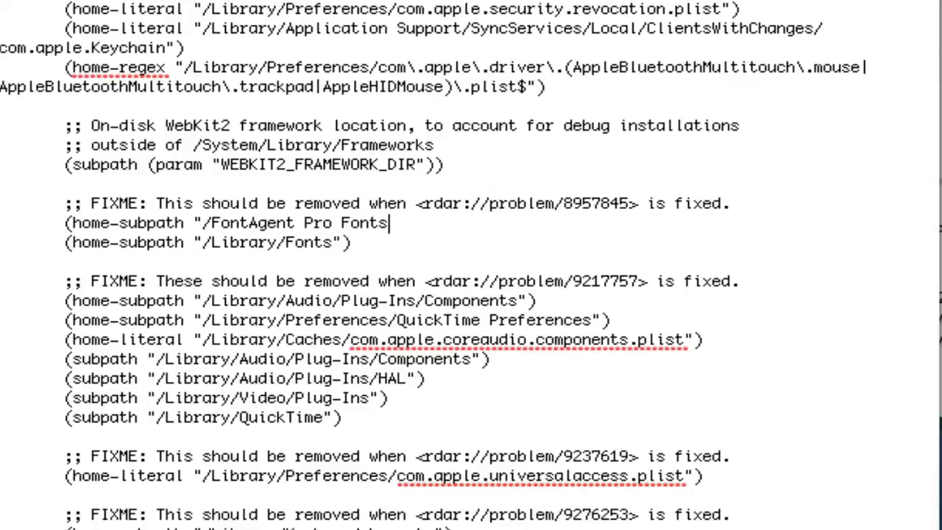
text("))
key(Return)
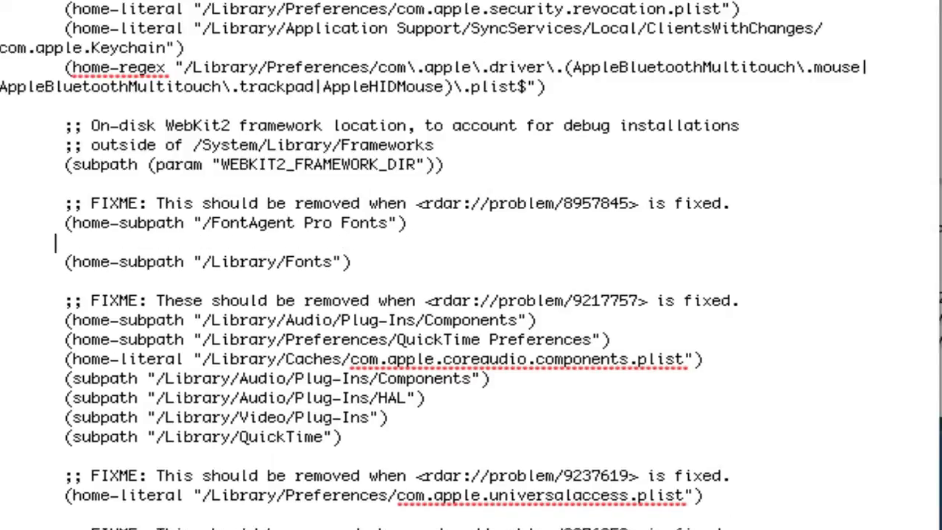
- Add the line (home-subpath "/Library/FontAgent Pro") below the FontAgent Pro Fonts entry and start a new line
text((home-)
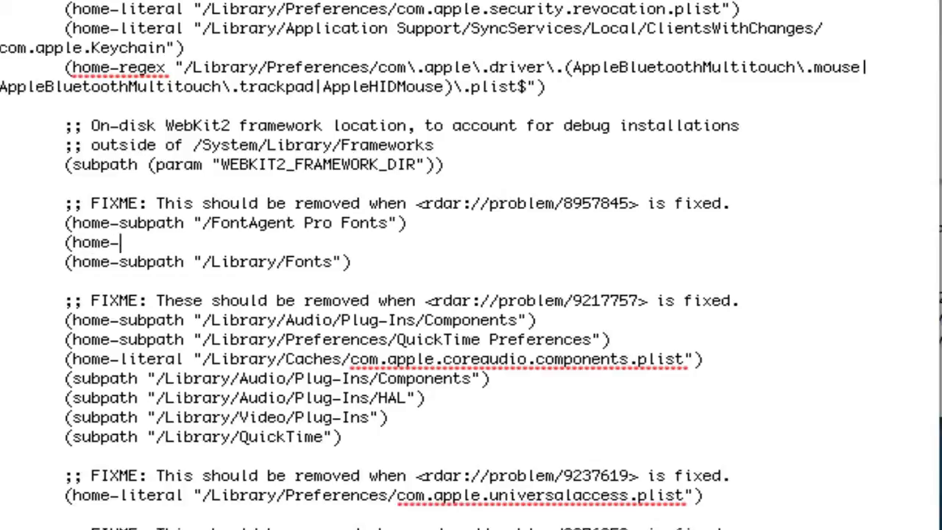
text(subpath "/)
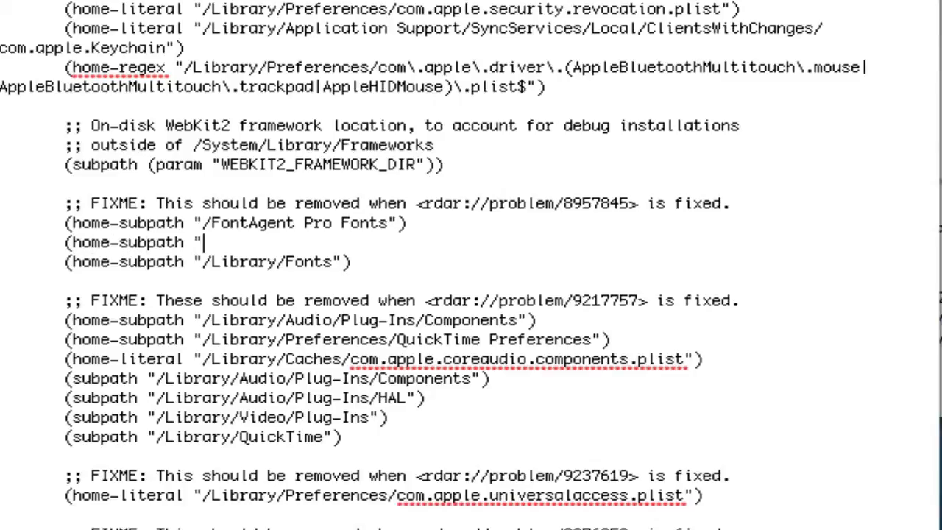
text(LI)
key(BackSpace)
text(ibrary/F)
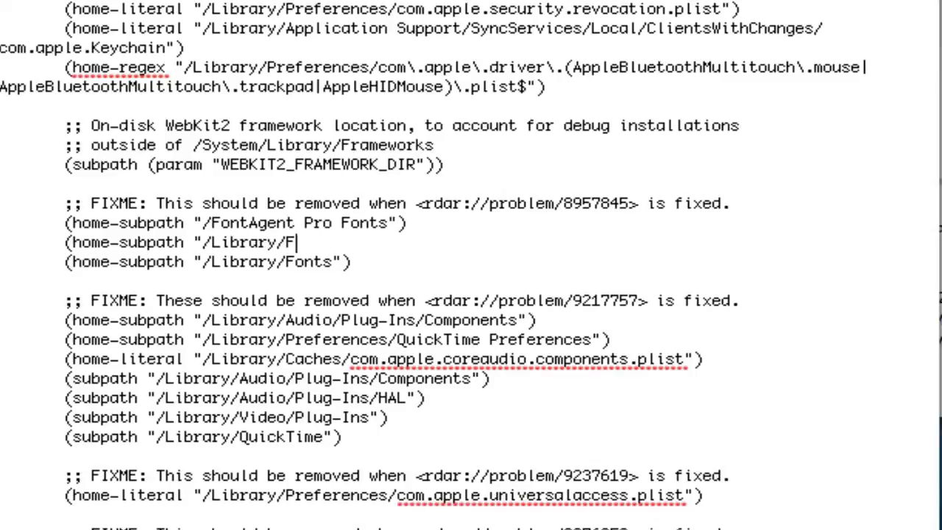
text(ontAgent P)
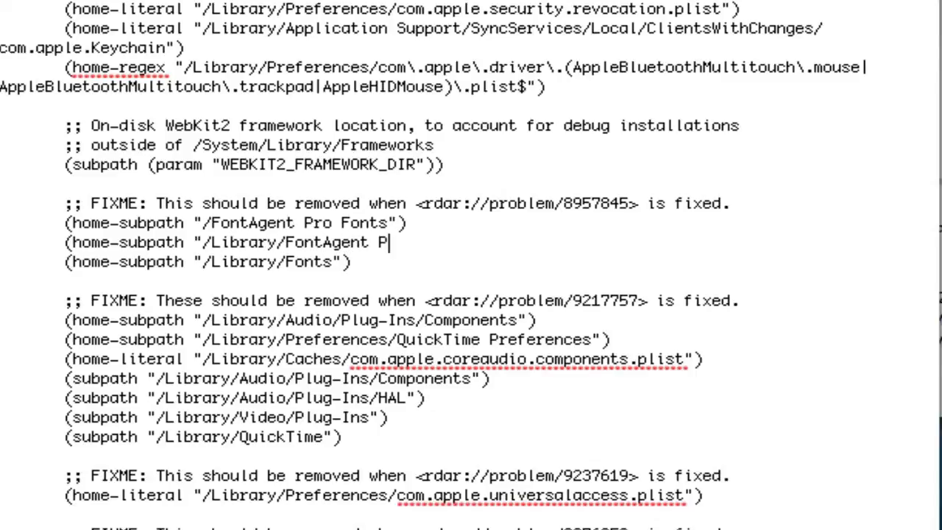
text(ro"))
key(Return)
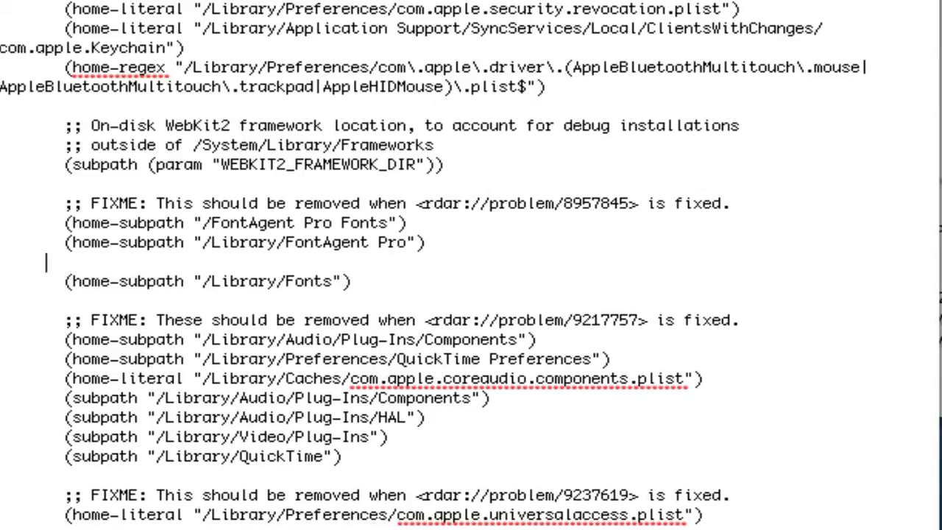
- Add the line (subpath "/Library/FontAgent Pro") directly above the (home-subpath "/Library/Fonts") entry
text((subpath )
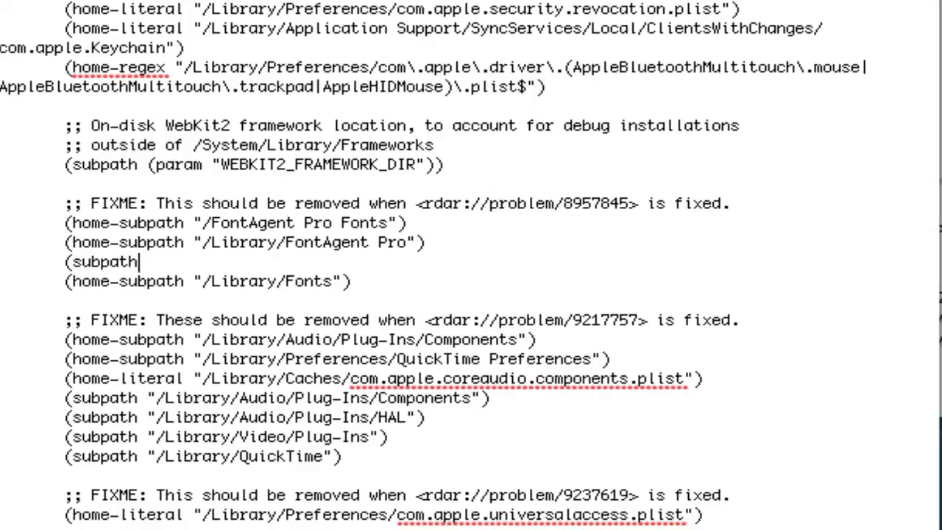
text("/Library/F)
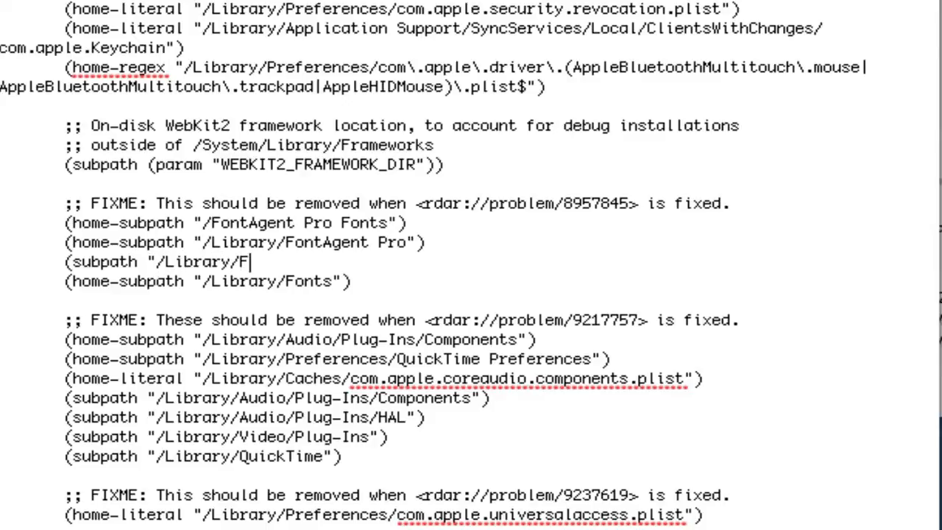
text(ontAgen)
key(BackSpace)
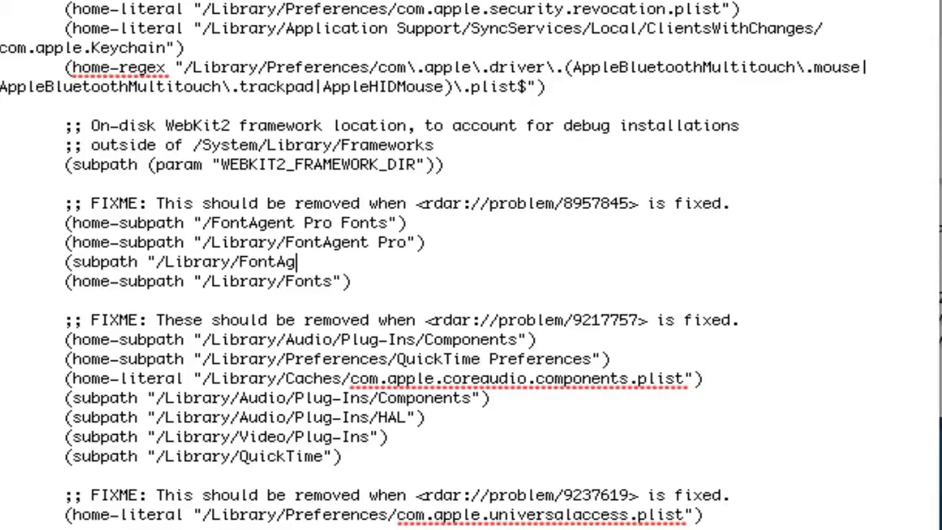
text(ent Pro"))
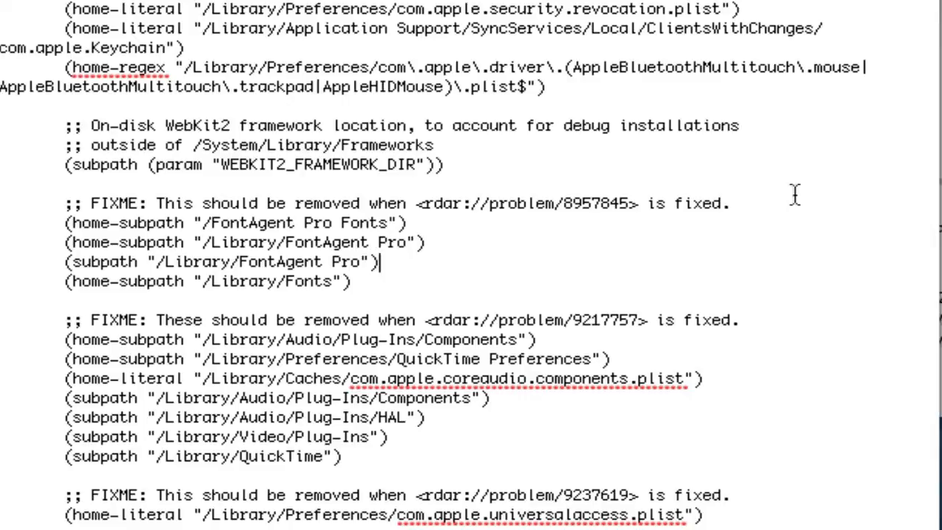
- Highlight the three added FontAgent Pro lines under the problem 8957845 comment to review them, then clear the selection
drag(390, 281, 284, 260)
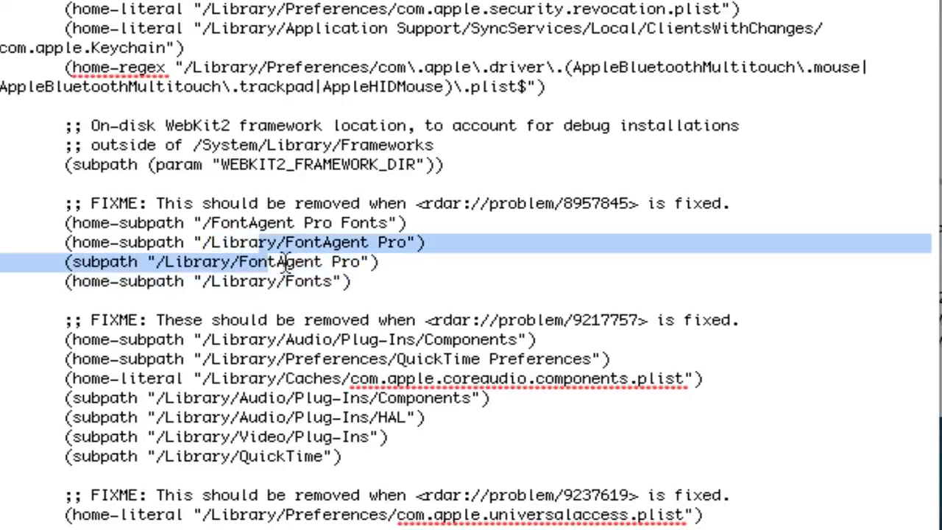
drag(391, 267, 72, 224)
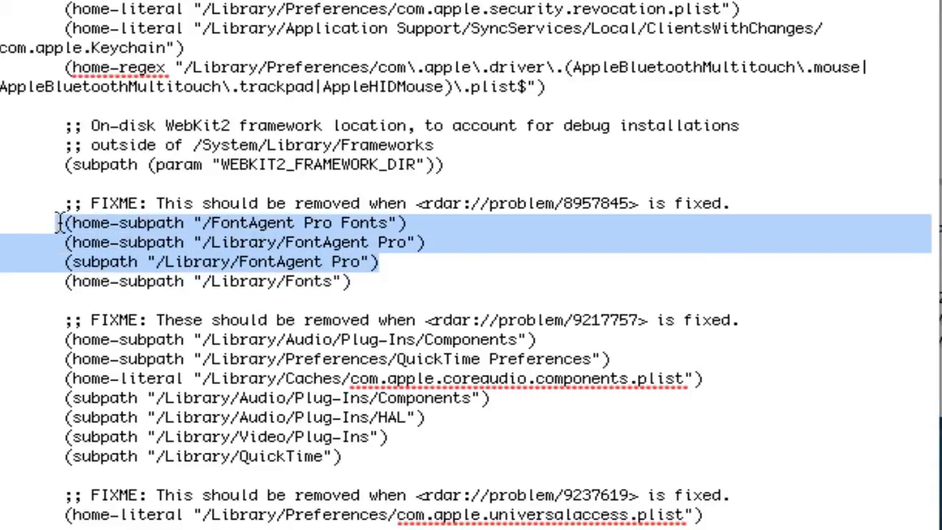
click(414, 242)
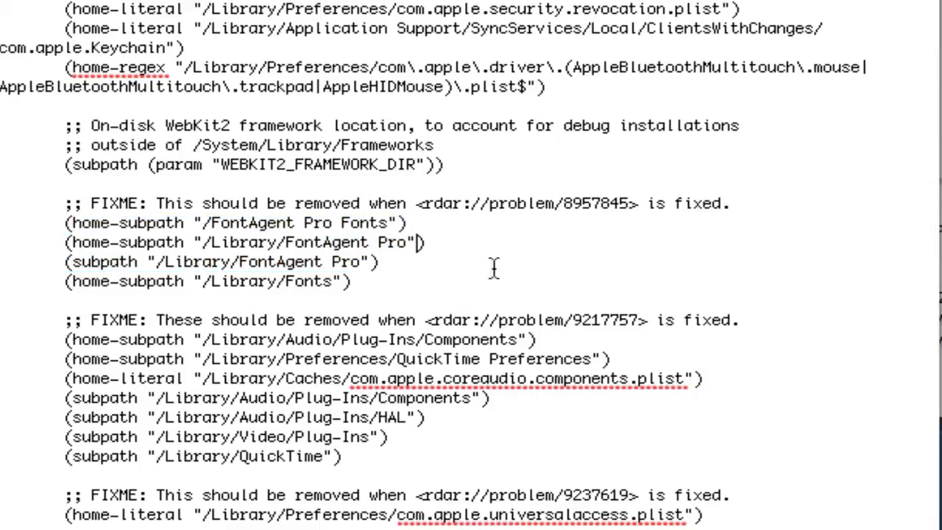
click(414, 278)
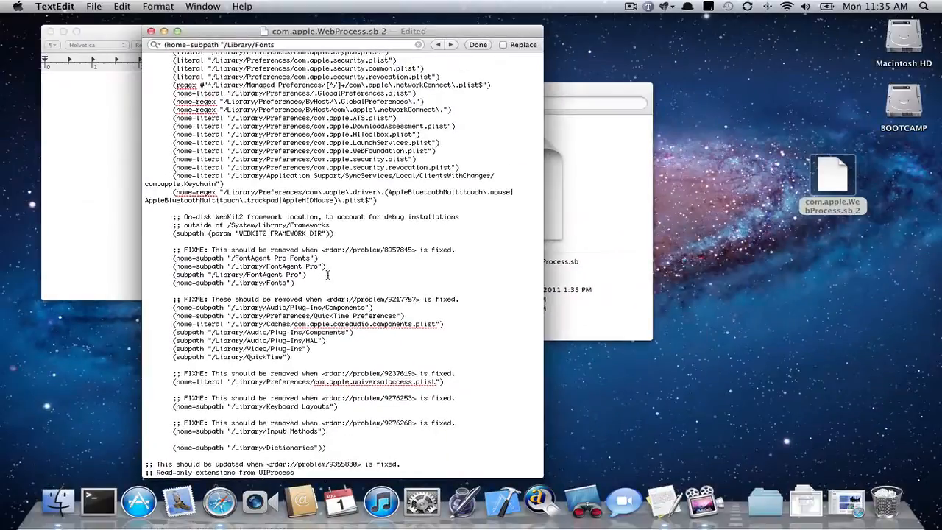
- Save a version of the edited com.apple.WebProcess.sb 2 and quit TextEdit
click(99, 6)
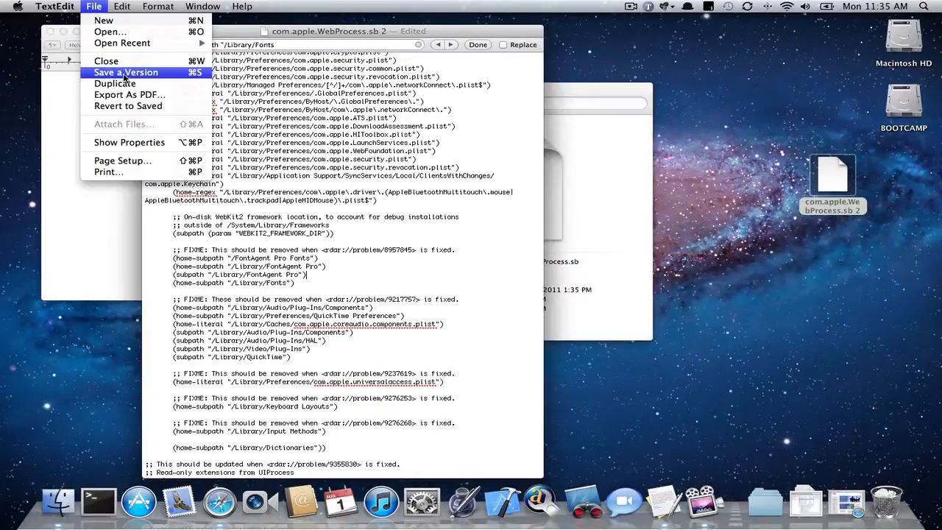
click(168, 73)
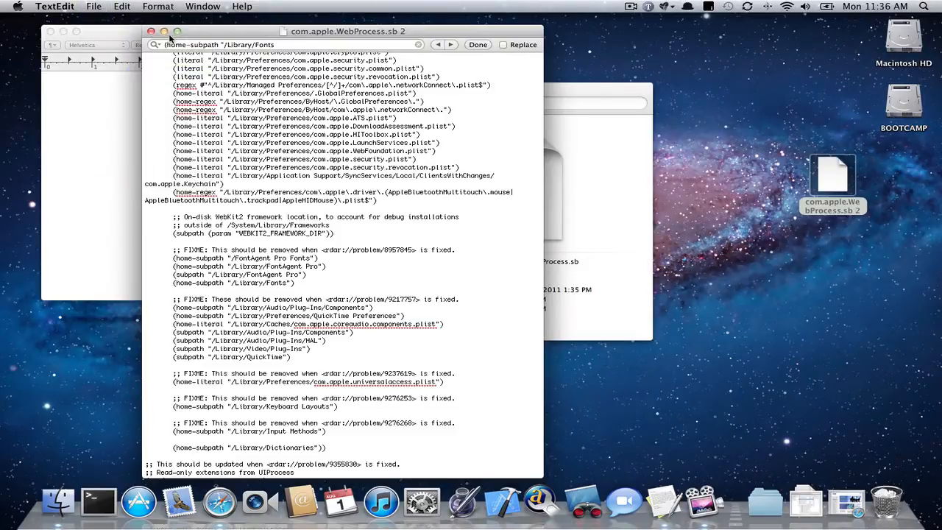
click(71, 7)
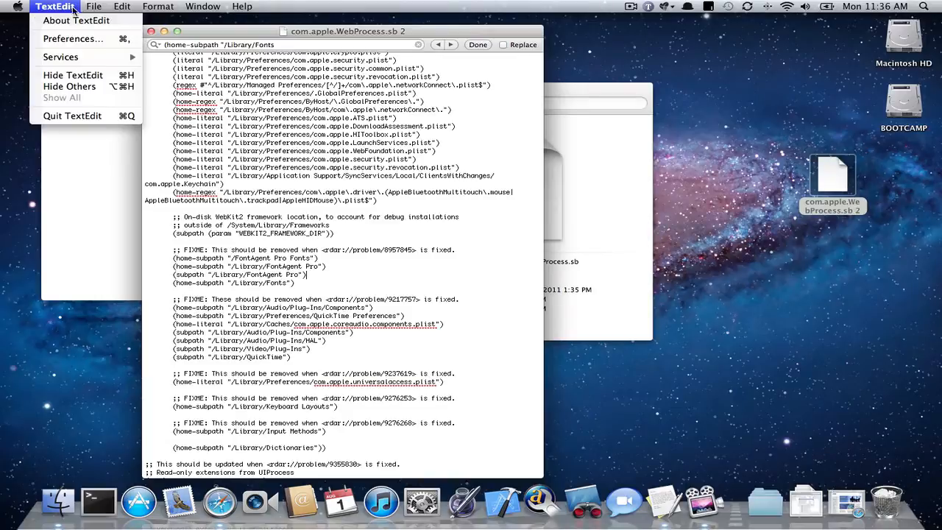
click(81, 122)
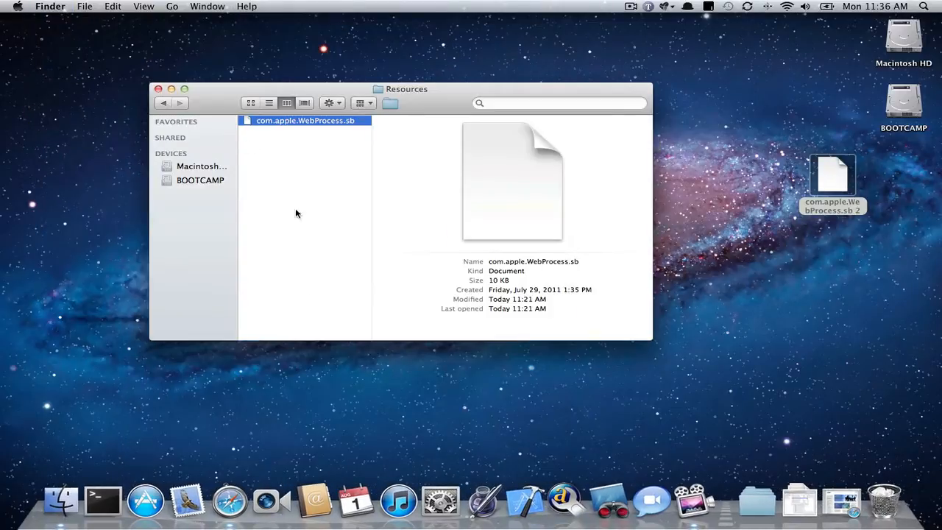
- Move the Resources window clear of the desktop copy com.apple.WebProcess.sb 2, point out that copy, and return to the Resources window
click(314, 206)
drag(449, 100, 382, 65)
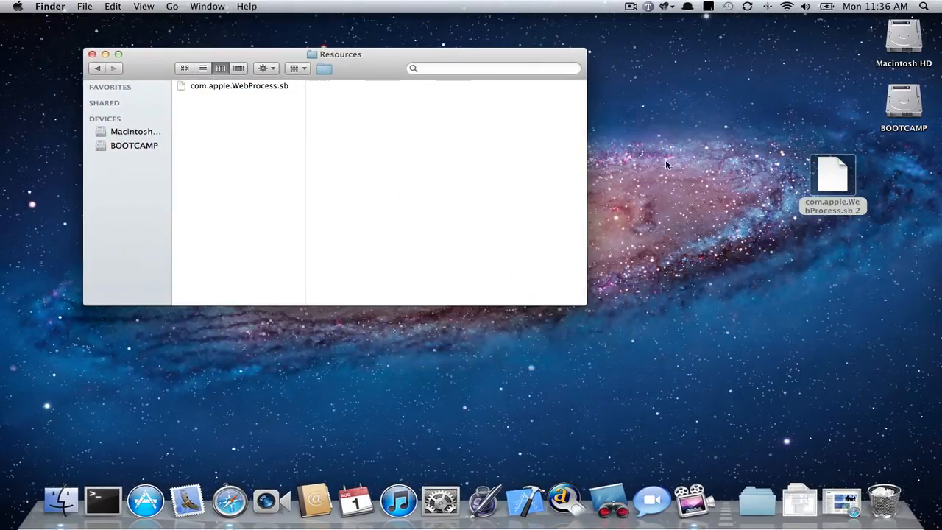
drag(746, 131, 858, 221)
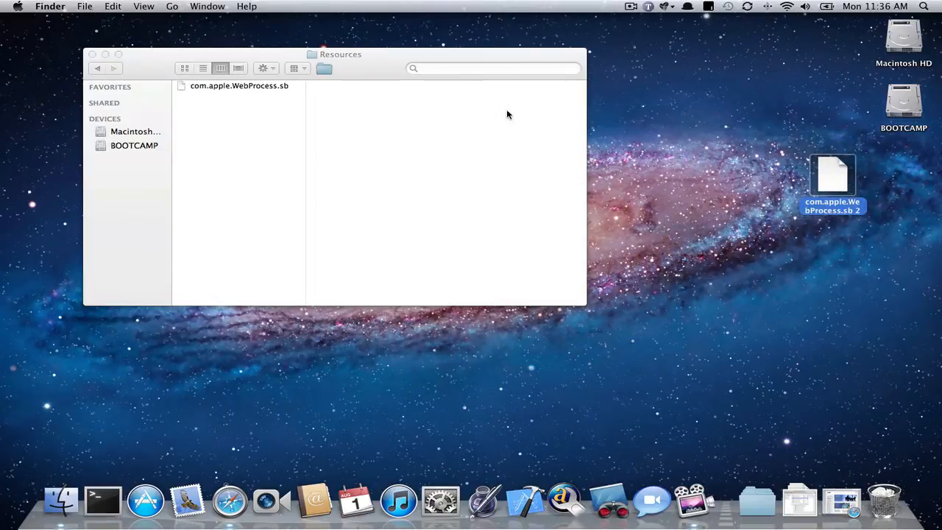
click(219, 113)
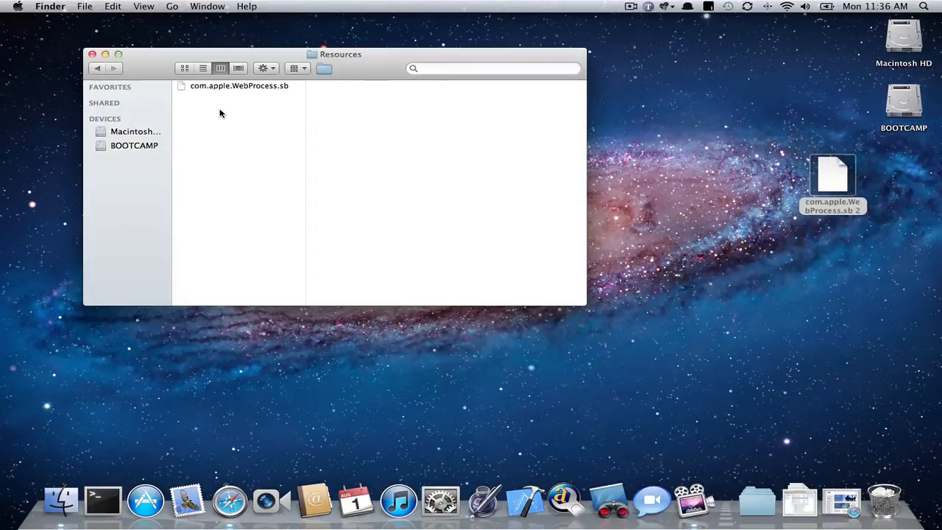
- Rename the original com.apple.WebProcess.sb in Resources as com.apple.WebProcess.sb.backup, authorizing the change with the account password
click(267, 87)
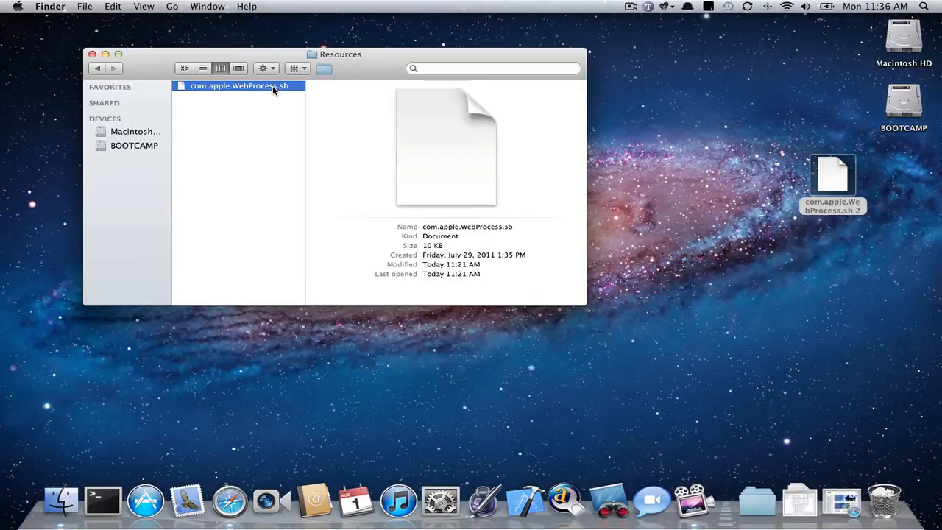
click(273, 88)
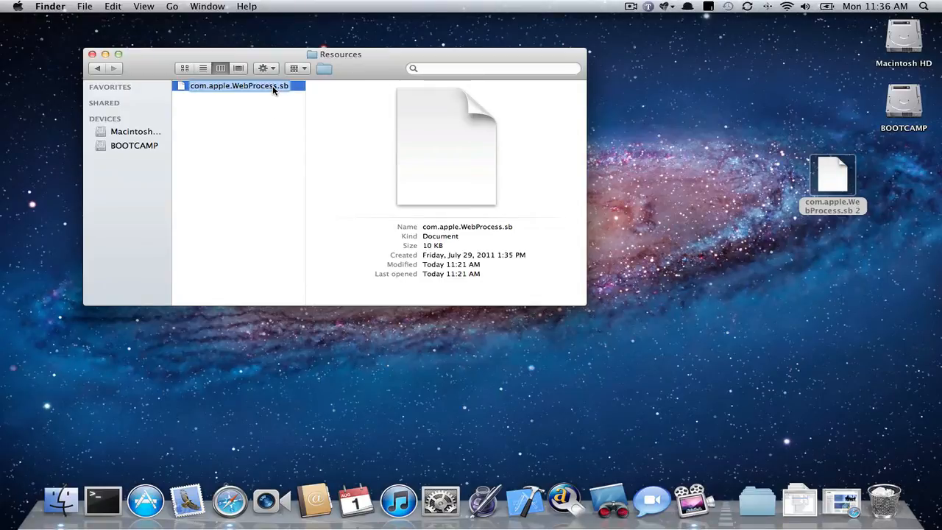
click(269, 107)
click(265, 87)
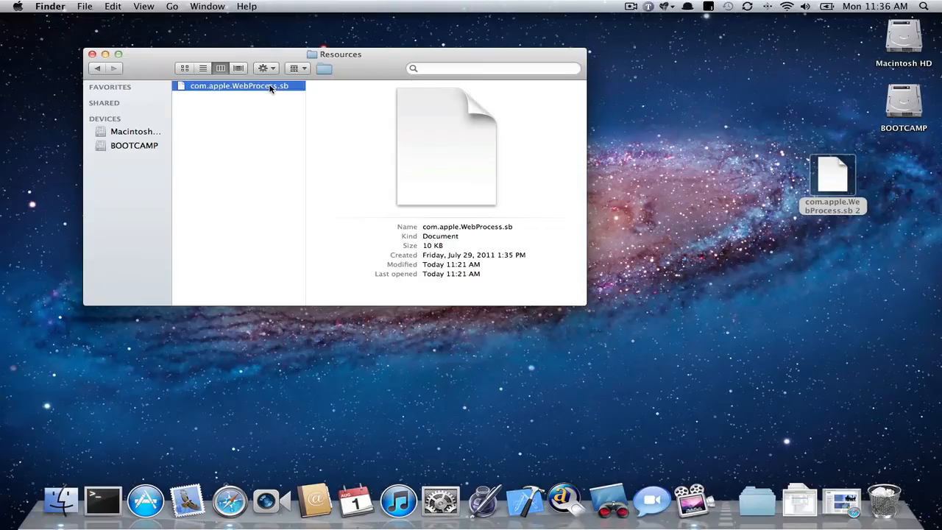
click(270, 87)
key(Right)
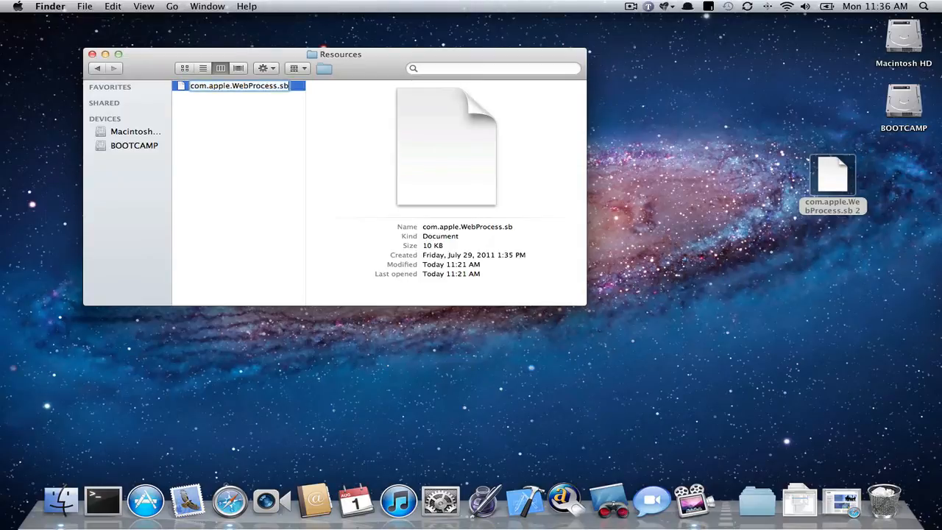
text(.backup)
key(Return)
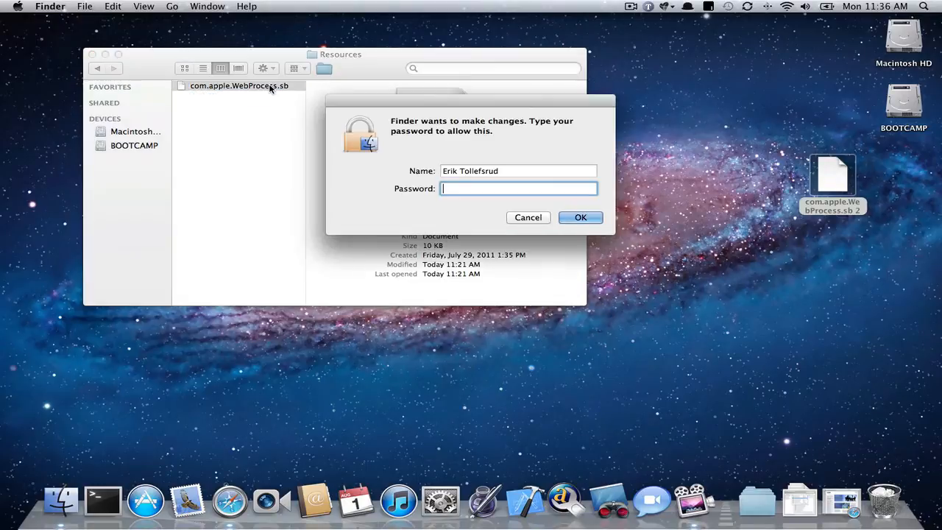
text(••••••••)
key(Return)
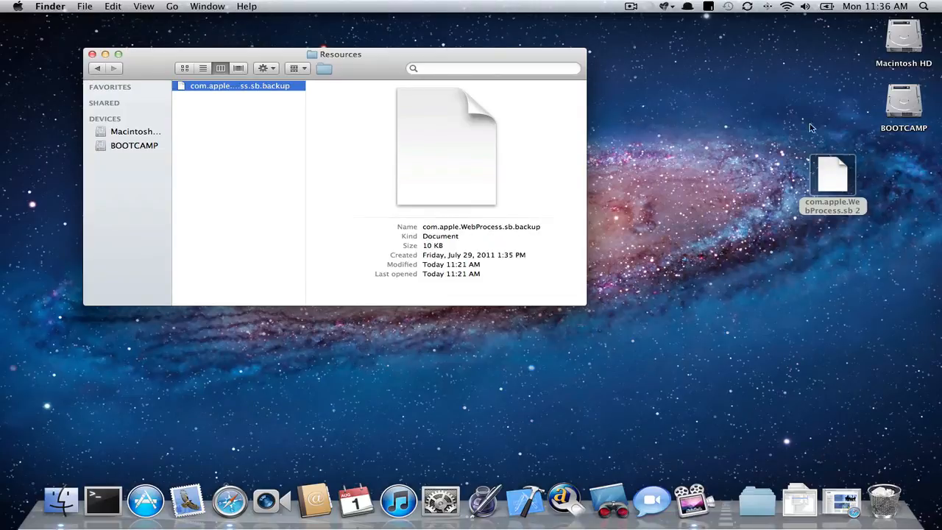
- Move the edited com.apple.WebProcess.sb 2 from the desktop into the Resources folder, authenticating with the account password
drag(755, 121, 862, 233)
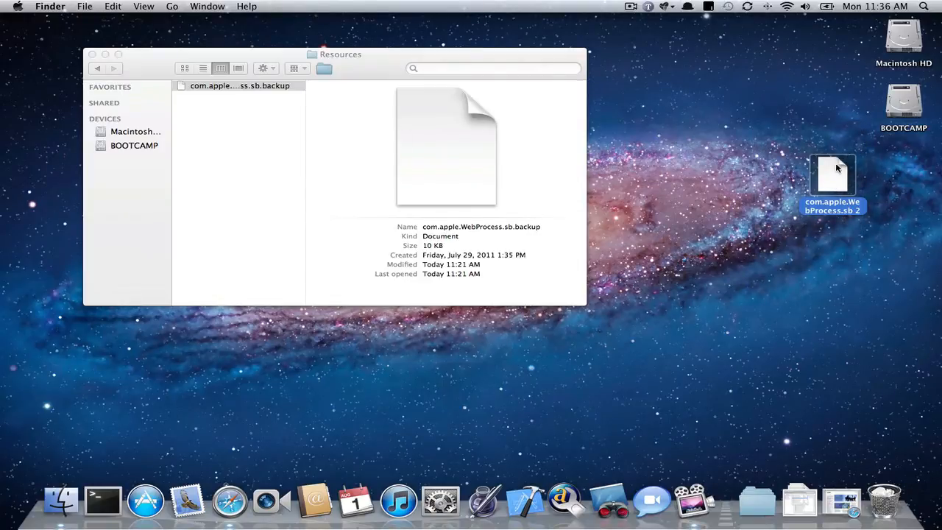
drag(836, 168, 258, 120)
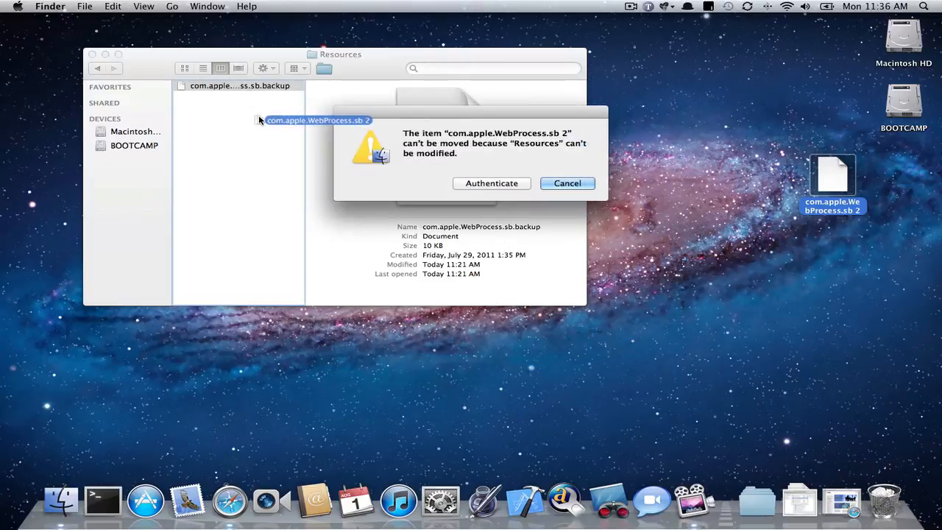
click(482, 183)
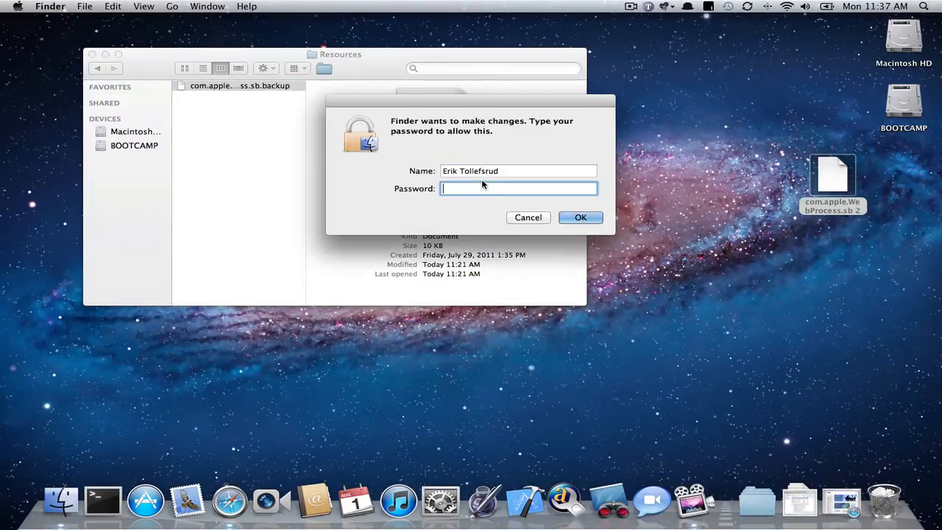
text(•••••••••)
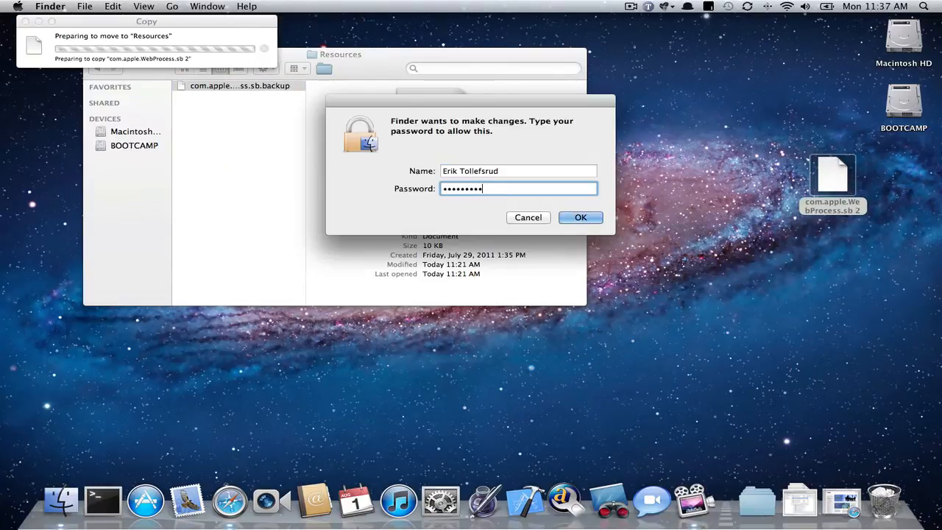
key(Return)
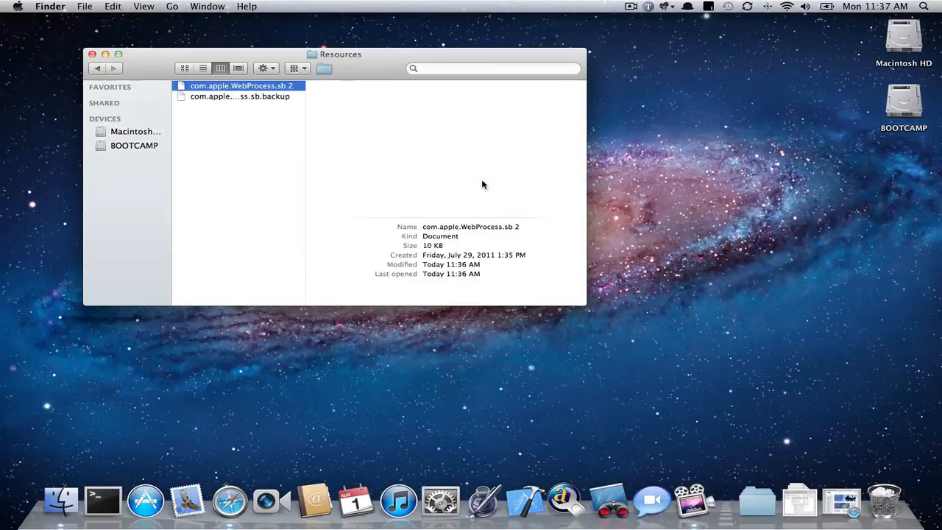
- Rename com.apple.WebProcess.sb 2 in Resources as com.apple.WebProcess.sb, authorizing the change with the account password
click(253, 88)
click(237, 96)
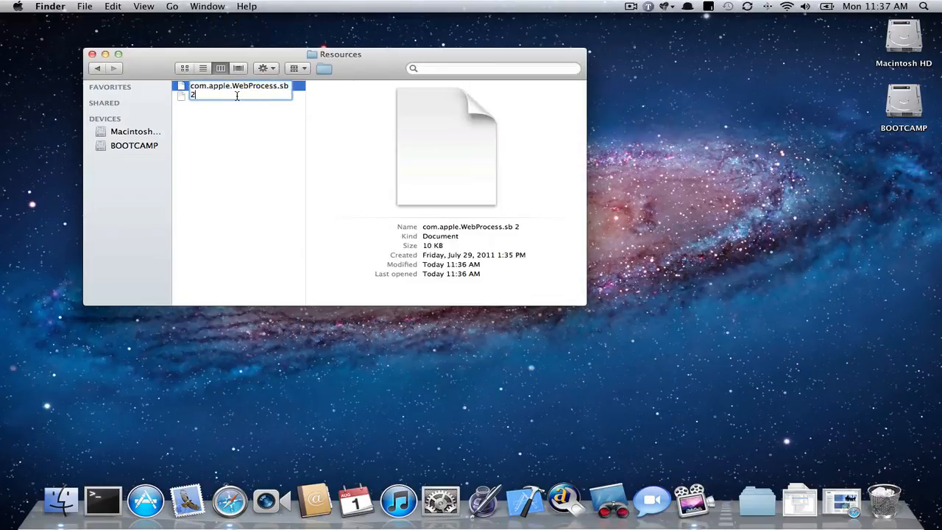
key(BackSpace)
key(BackSpace)
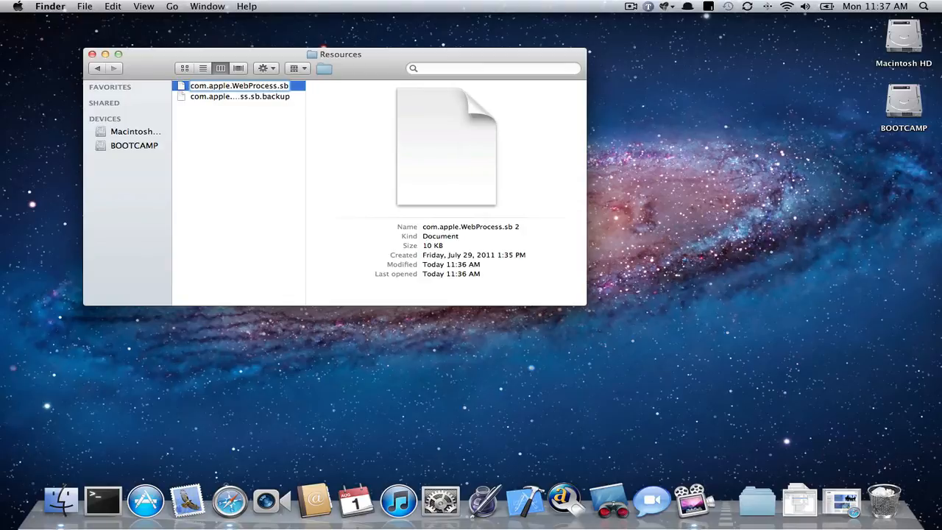
key(Return)
text(p)
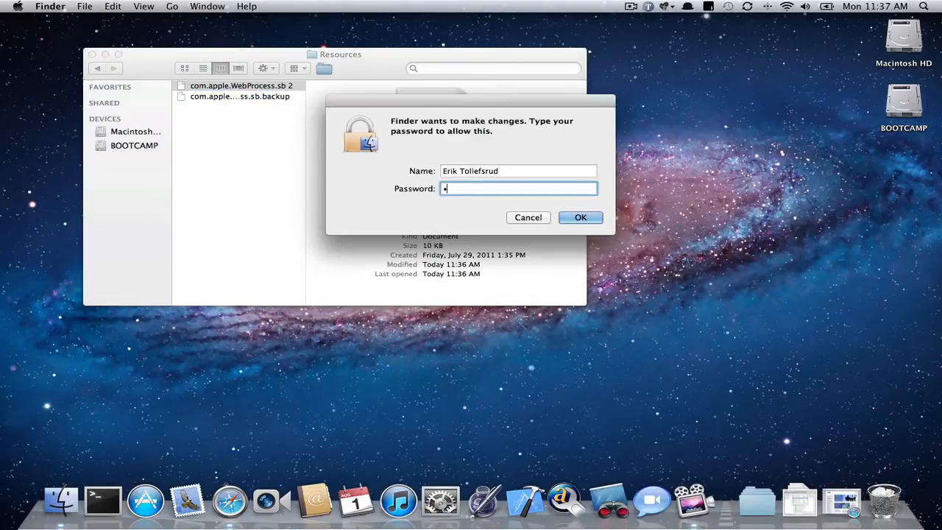
text(********)
key(Return)
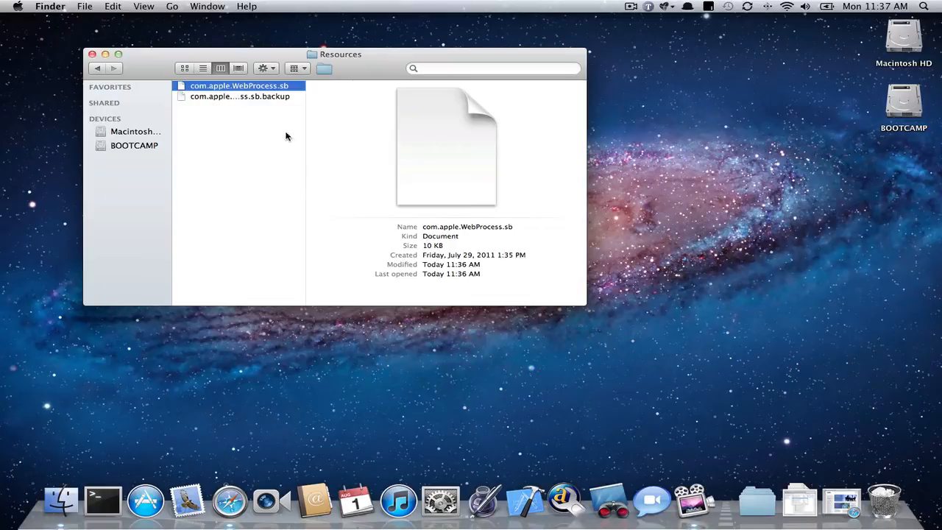
- Quit and relaunch Safari, and shift its window to uncover the edge of the Resources window
right_click(235, 500)
click(240, 461)
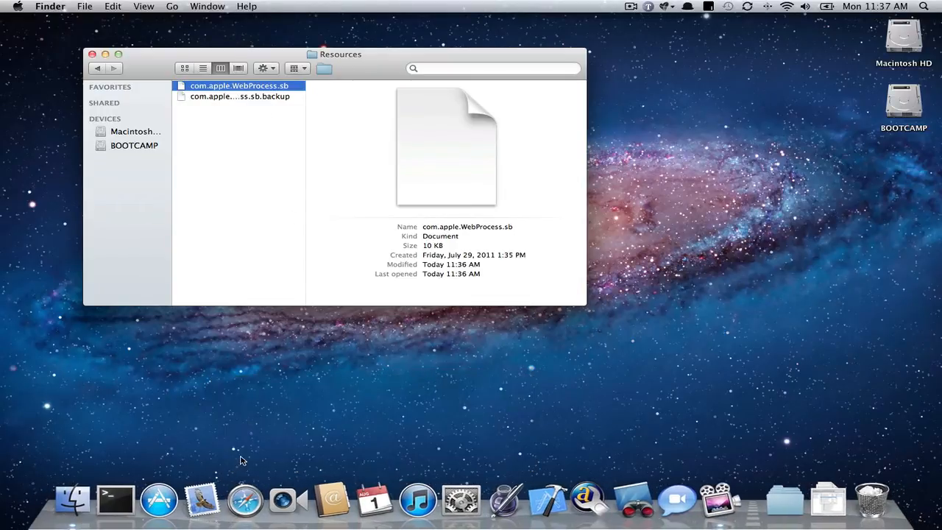
click(249, 500)
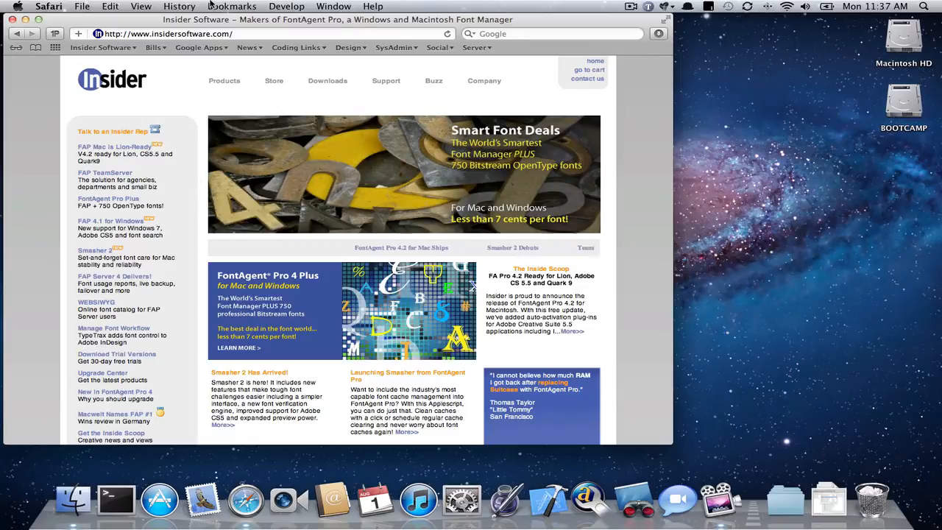
drag(211, 23, 259, 39)
click(412, 39)
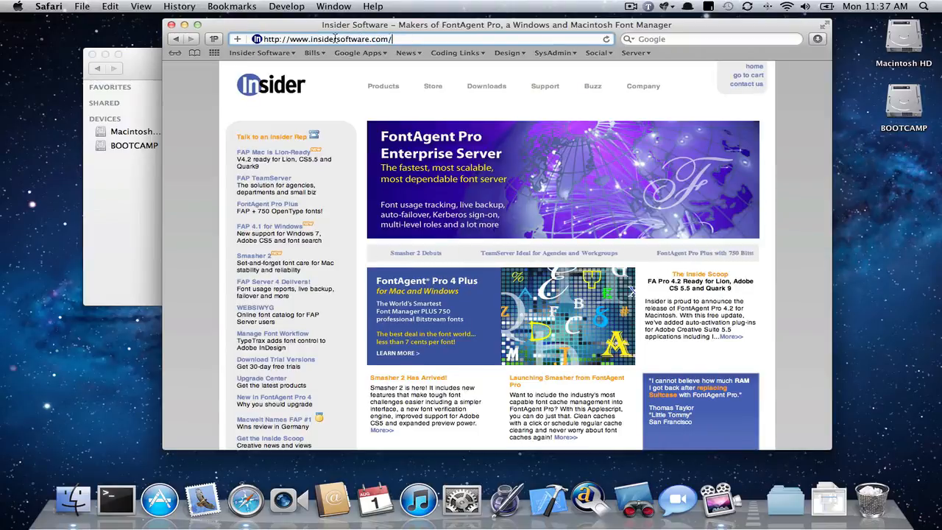
- View the edited file and its backup in the Resources window, then bring Safari back to the front and move it aside
drag(156, 54, 110, 45)
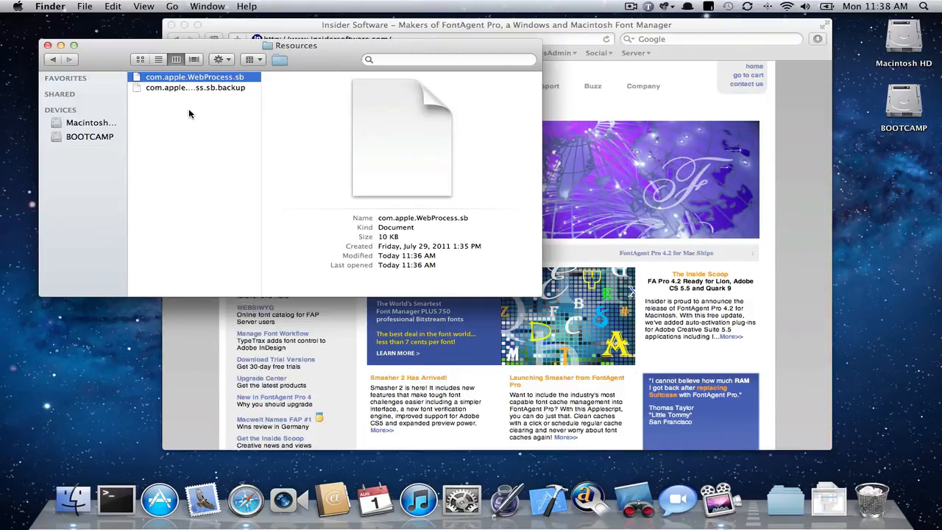
click(254, 23)
drag(435, 30, 288, 24)
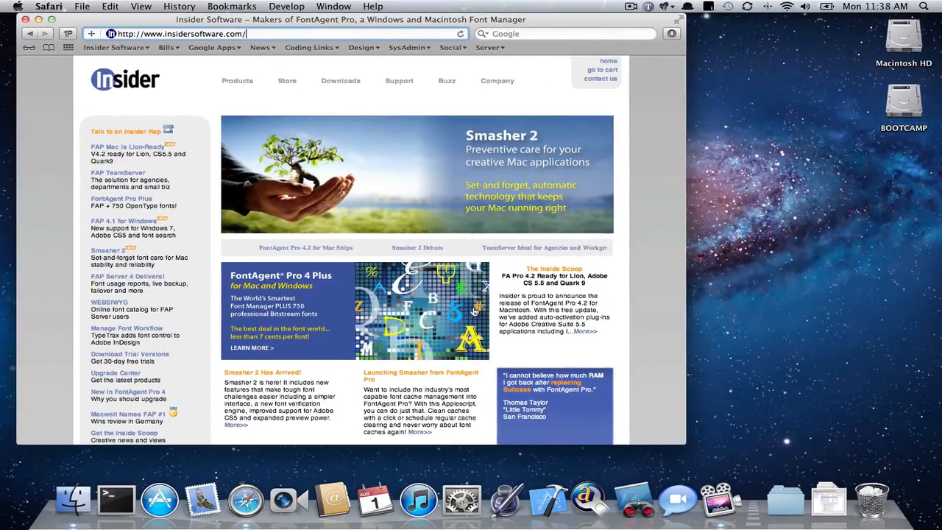
- Switch to FontAgent Pro, activate, deactivate and reactivate the System Fonts (Home) library to compare the page's text, and return to Safari
click(586, 500)
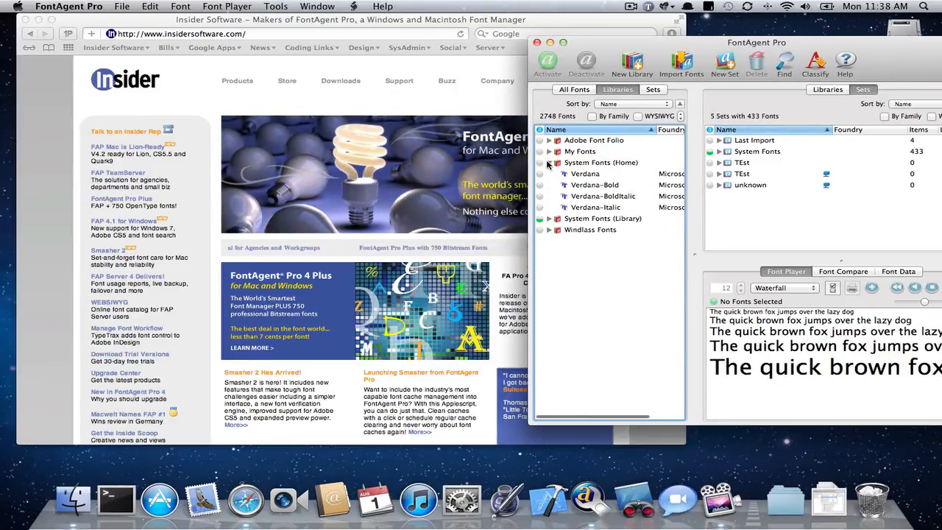
click(540, 163)
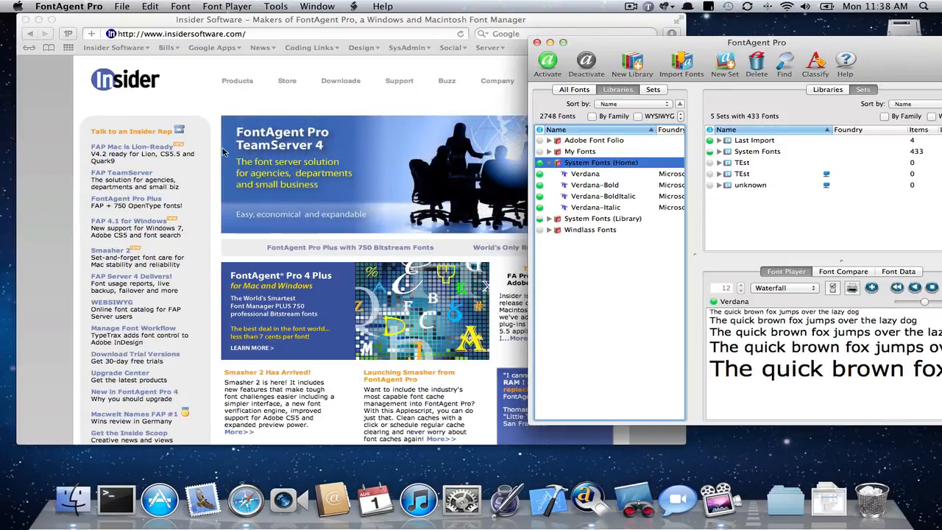
click(540, 162)
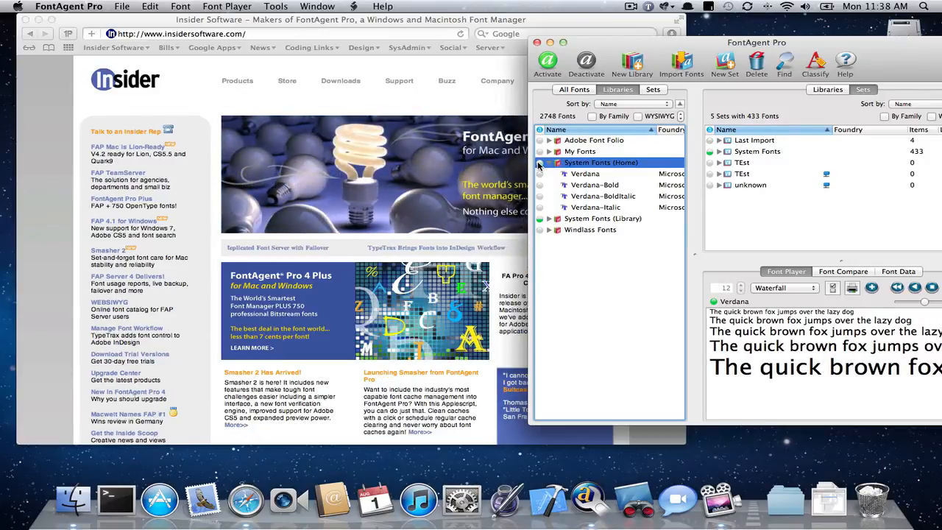
click(540, 163)
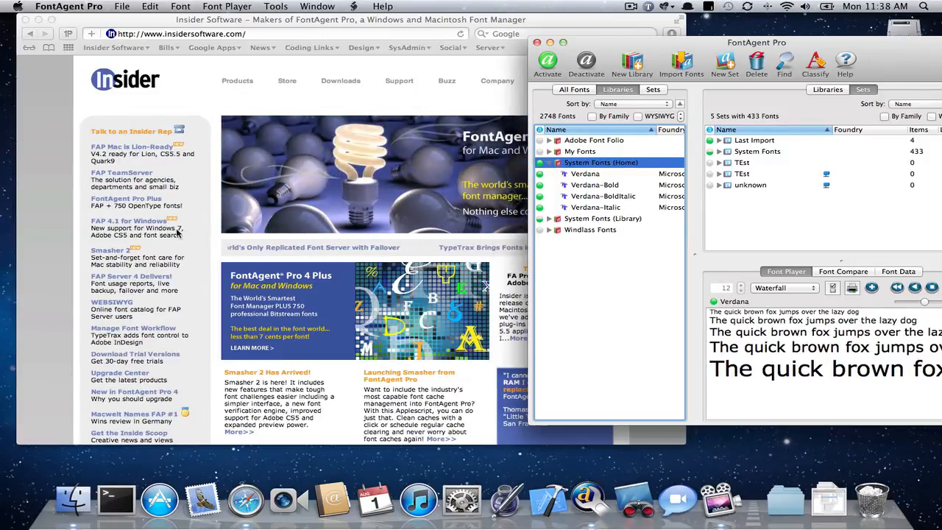
click(195, 21)
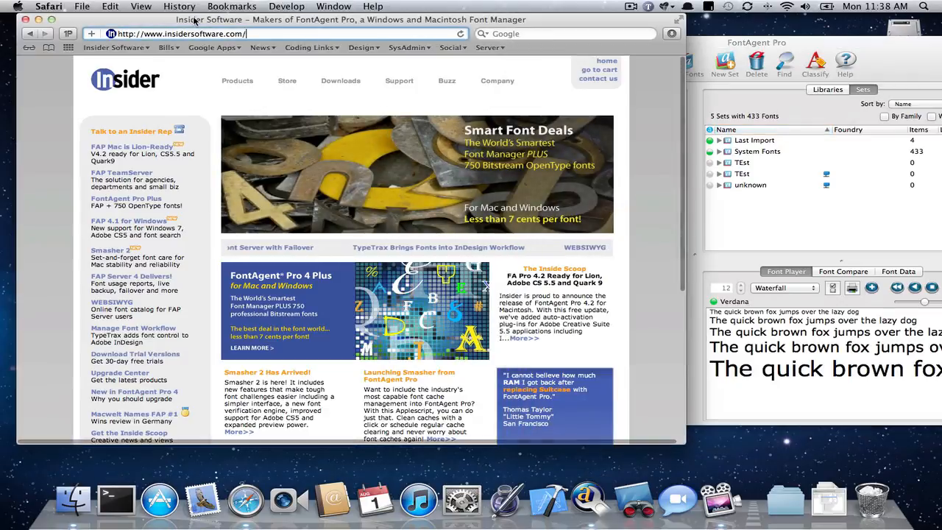